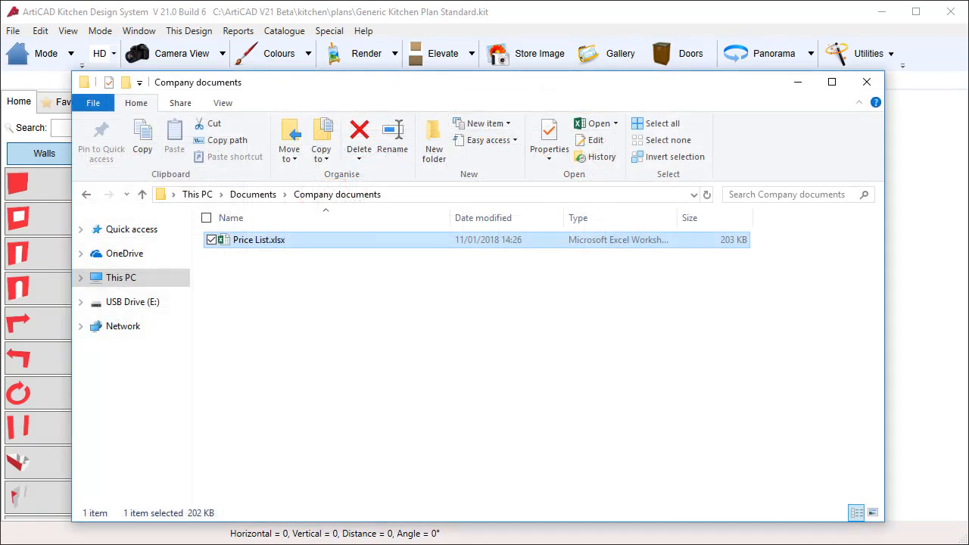
Open the Price List.xlsx workbook from the Company documents folder, and switch back to the ArtiCAD kitchen plan.
double_click(258, 239)
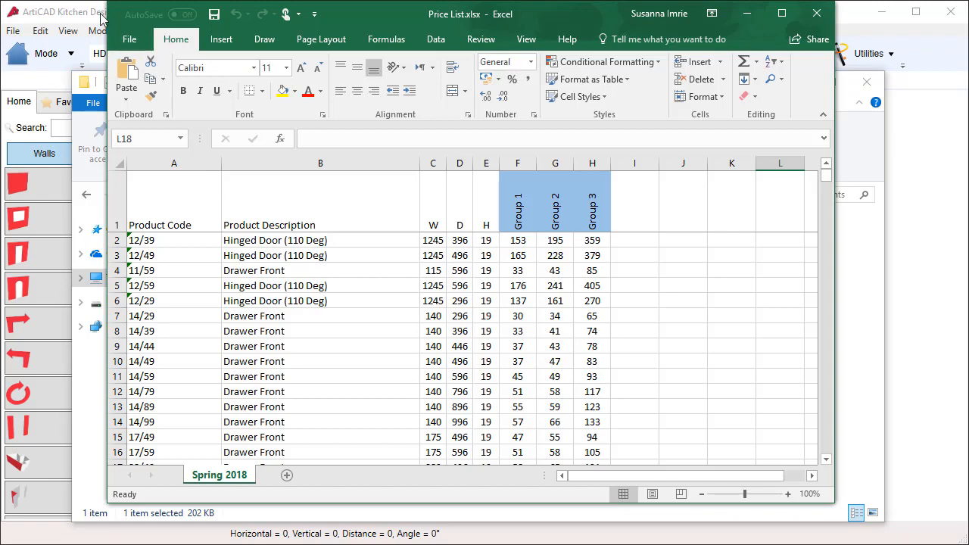
click(102, 16)
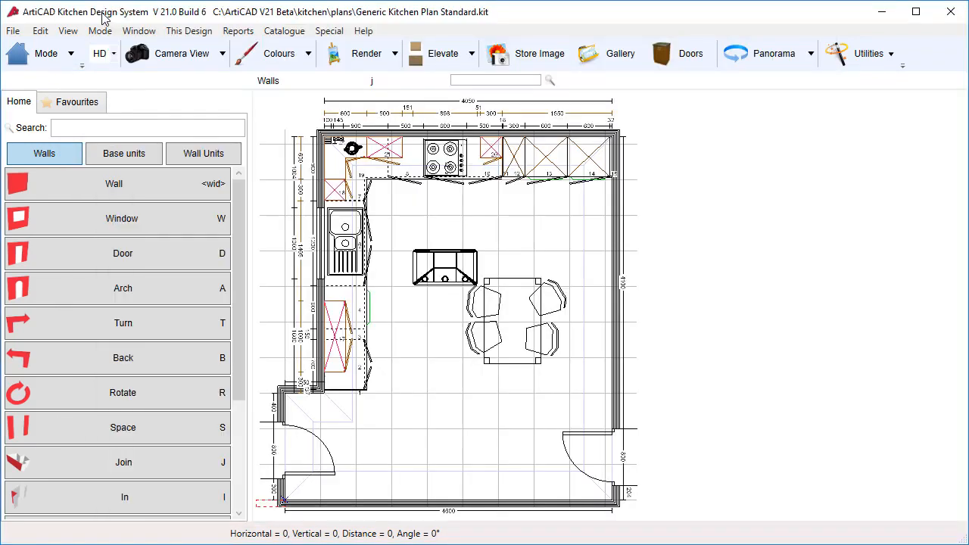
Start pricing the current kitchen design and agree to select a pricing catalogue for it.
click(176, 34)
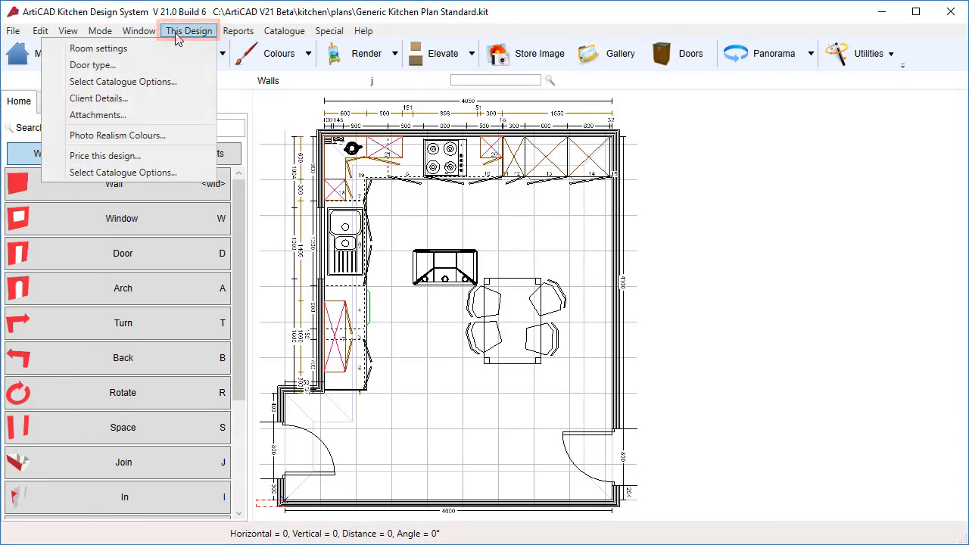
click(171, 156)
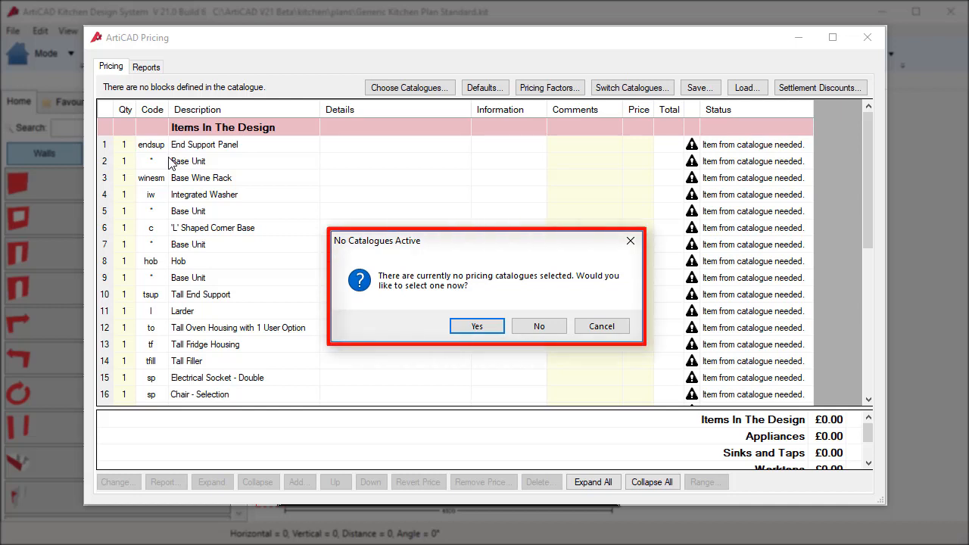
click(489, 327)
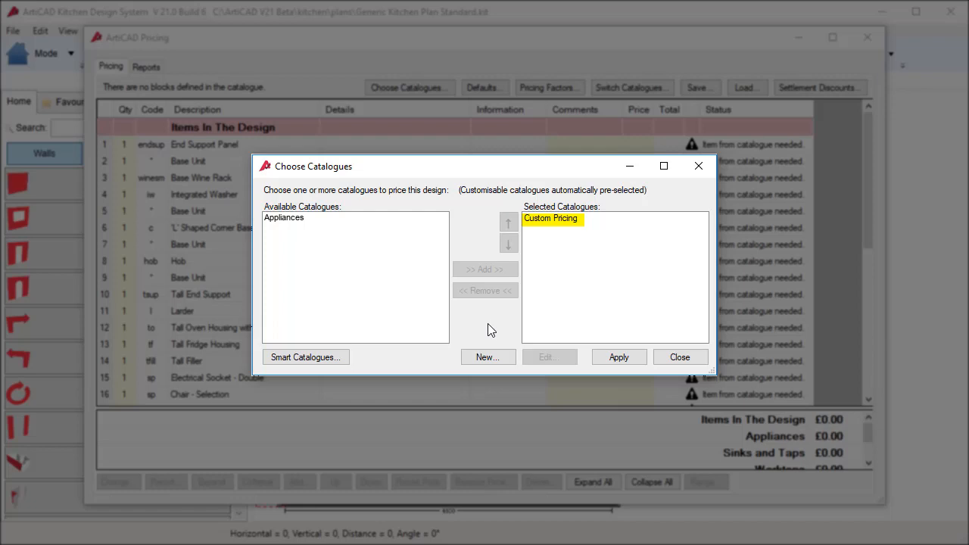
Open the Custom Pricing catalogue for editing and set its Manufacturer ID to Self.
click(536, 223)
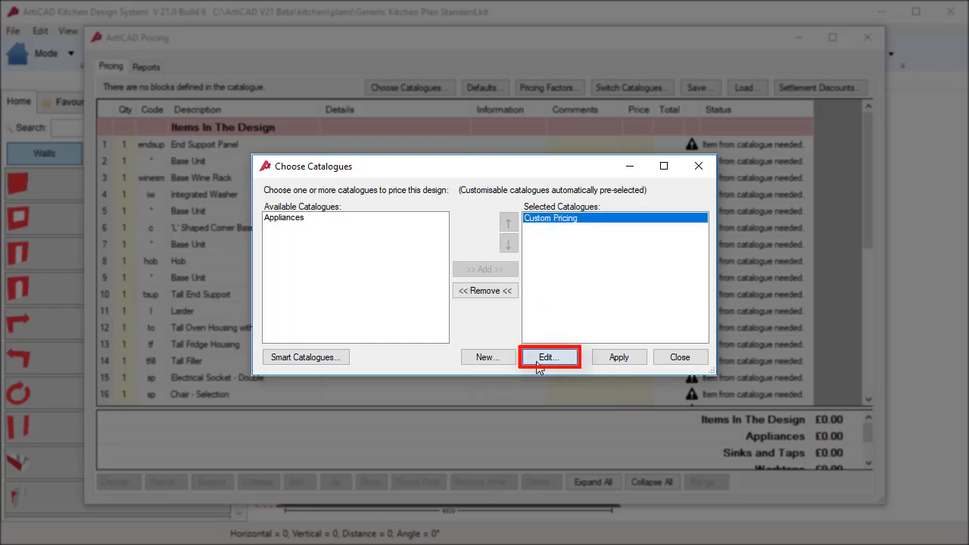
click(539, 359)
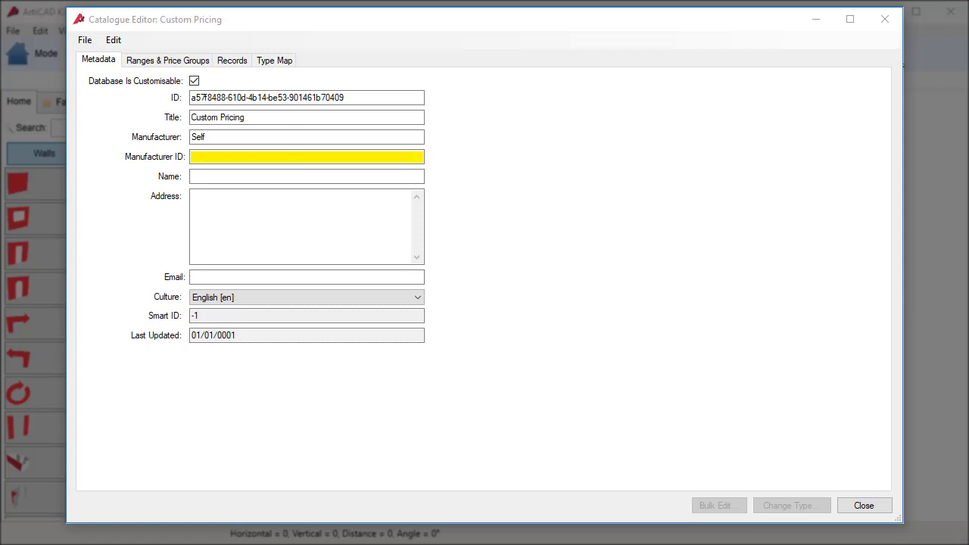
click(305, 156)
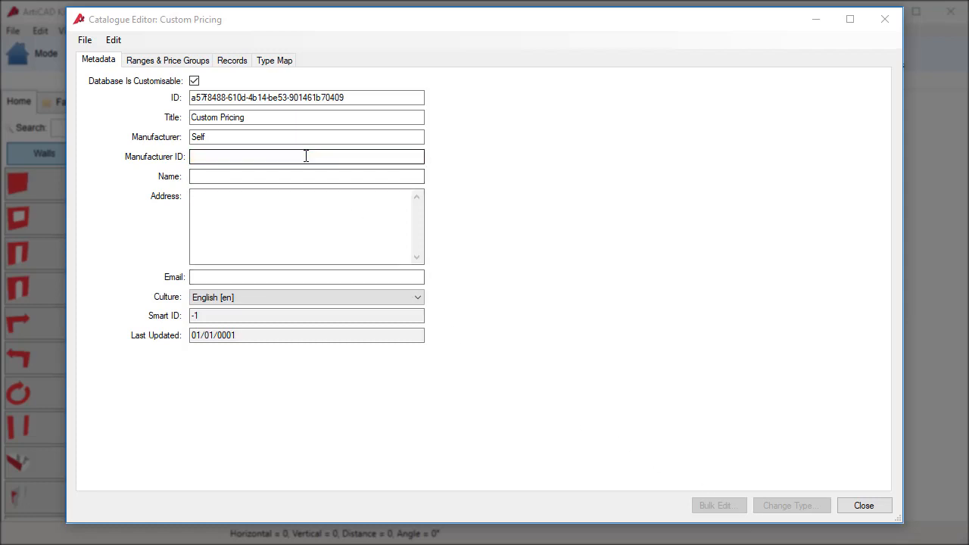
text(Self)
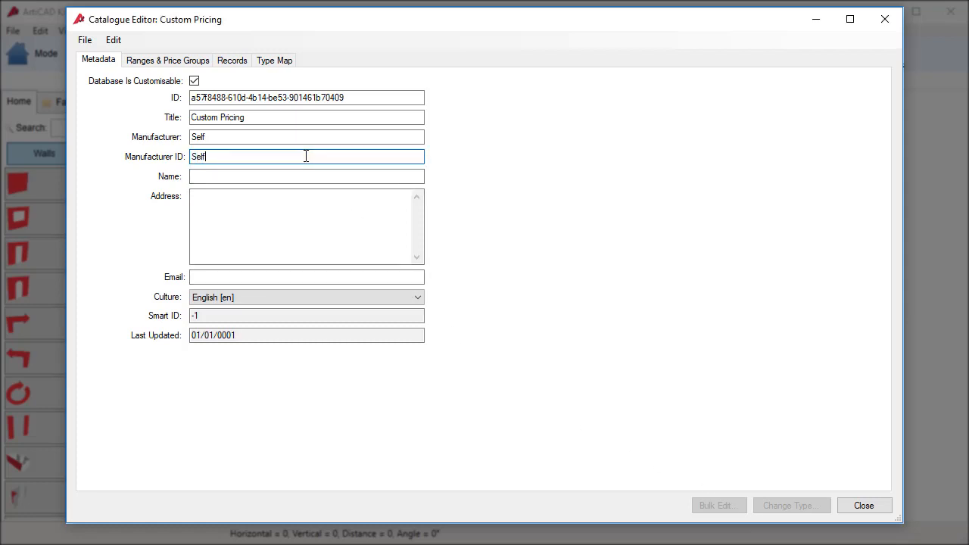
Review the catalogue's record columns, and add a range named Range 2 with price group 2.
click(243, 62)
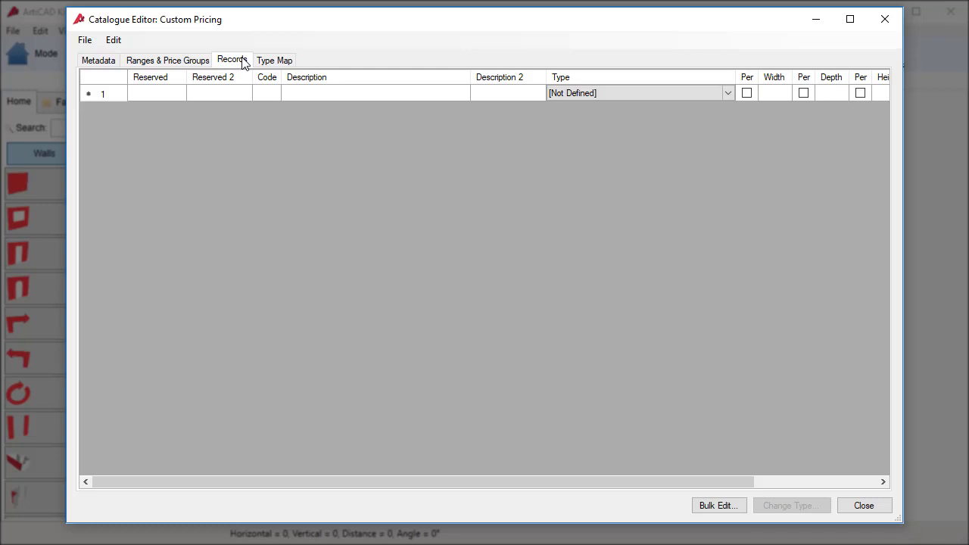
drag(411, 481, 537, 498)
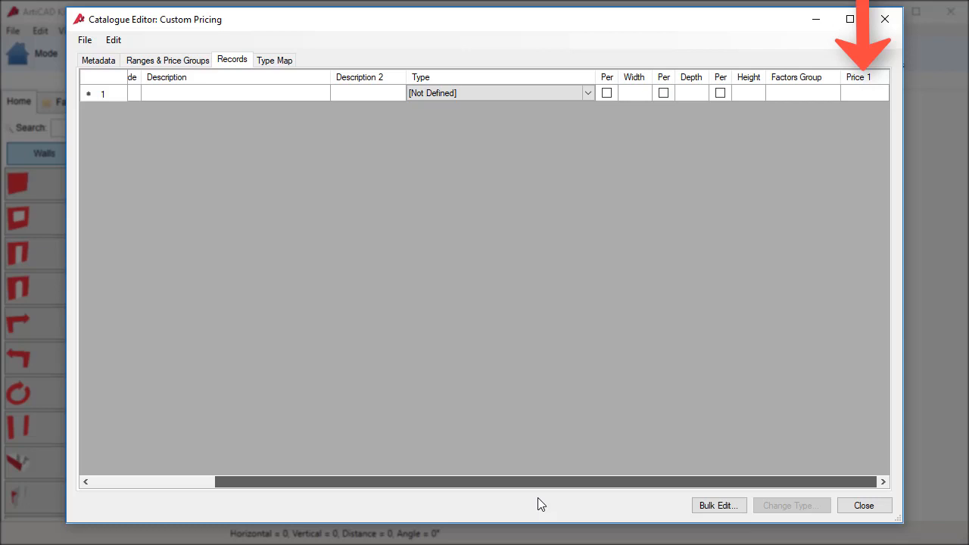
drag(540, 504, 371, 498)
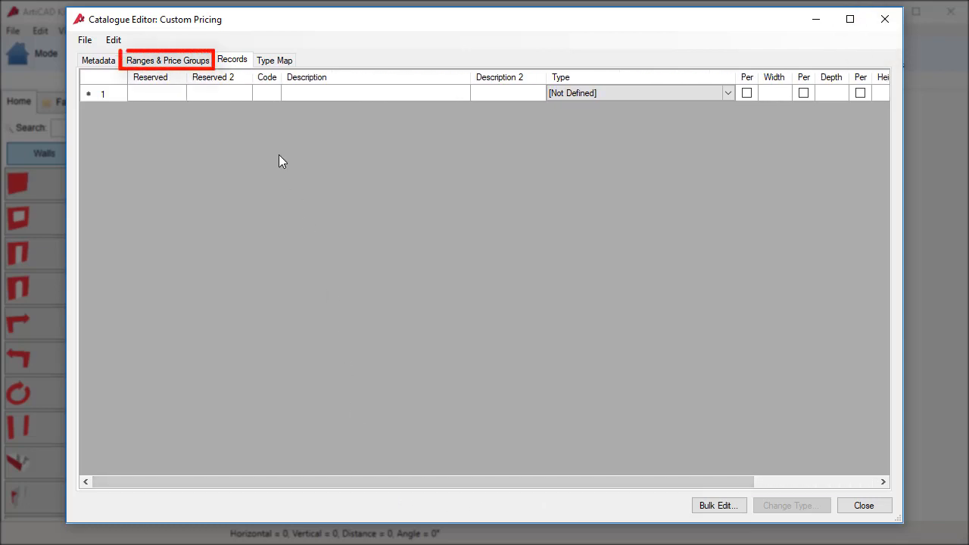
click(192, 60)
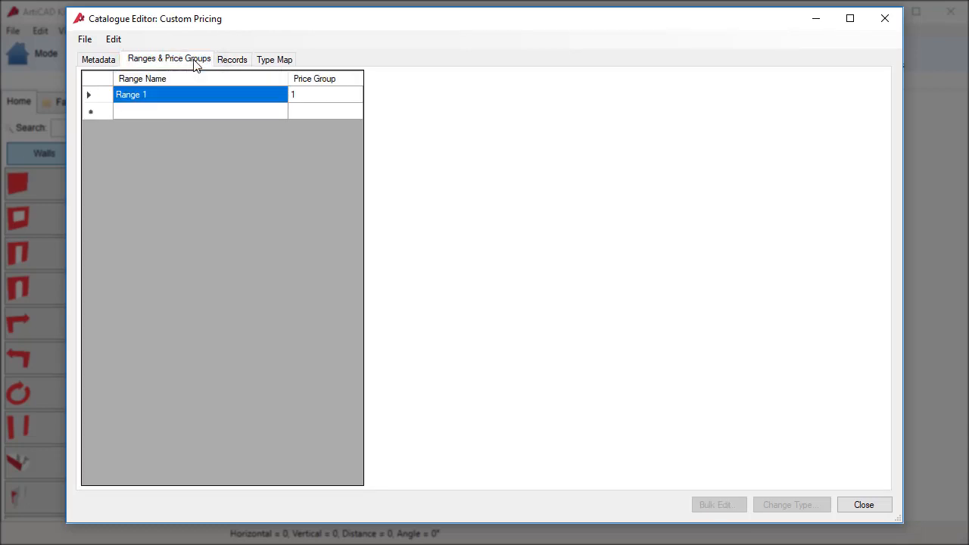
click(189, 112)
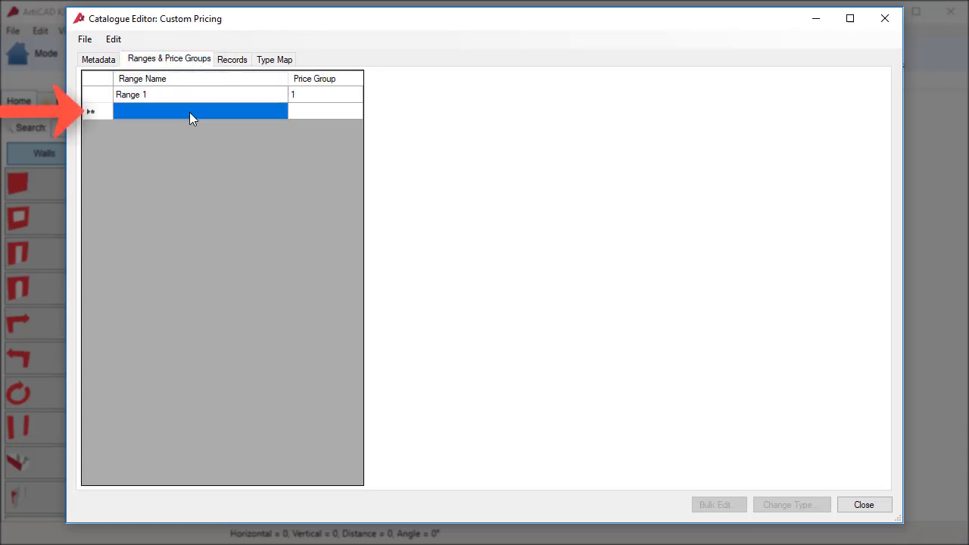
text(Range )
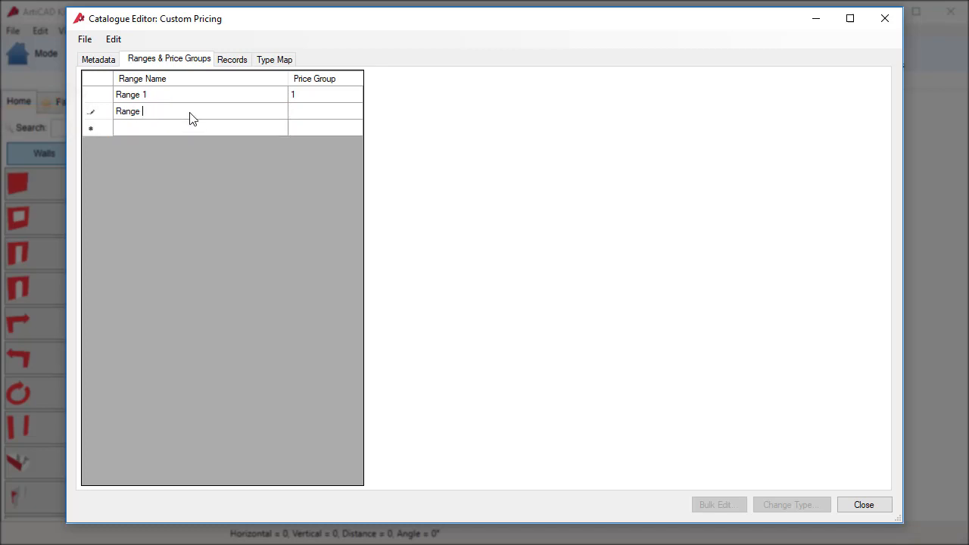
text(2)
click(318, 113)
text(2)
Add another range named Range 3 with price group 3 to the catalogue.
click(260, 127)
text(R)
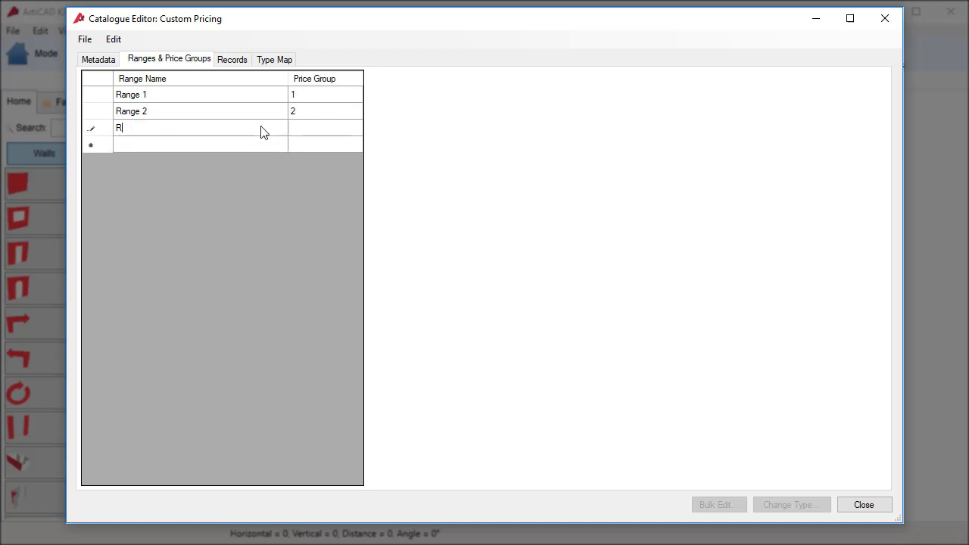
text(ange 3)
click(326, 134)
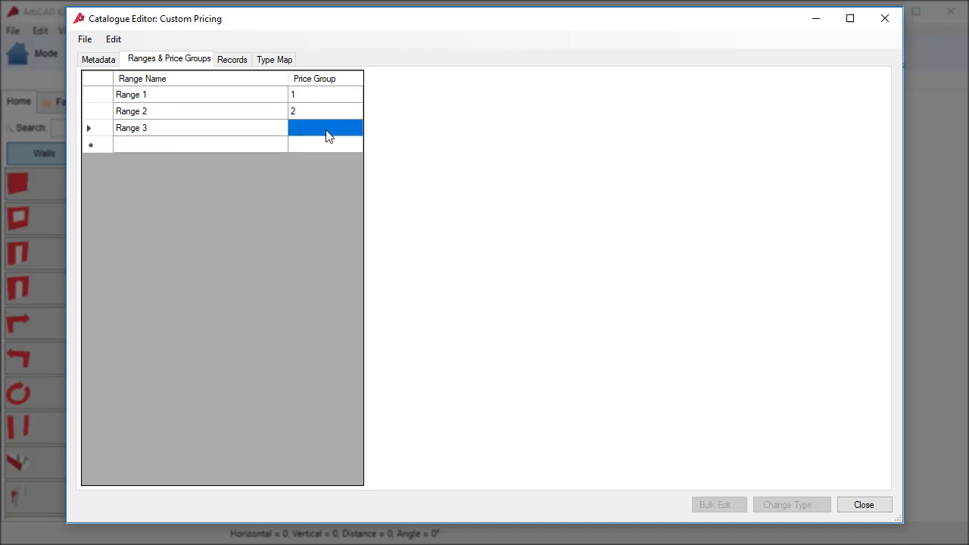
text(3)
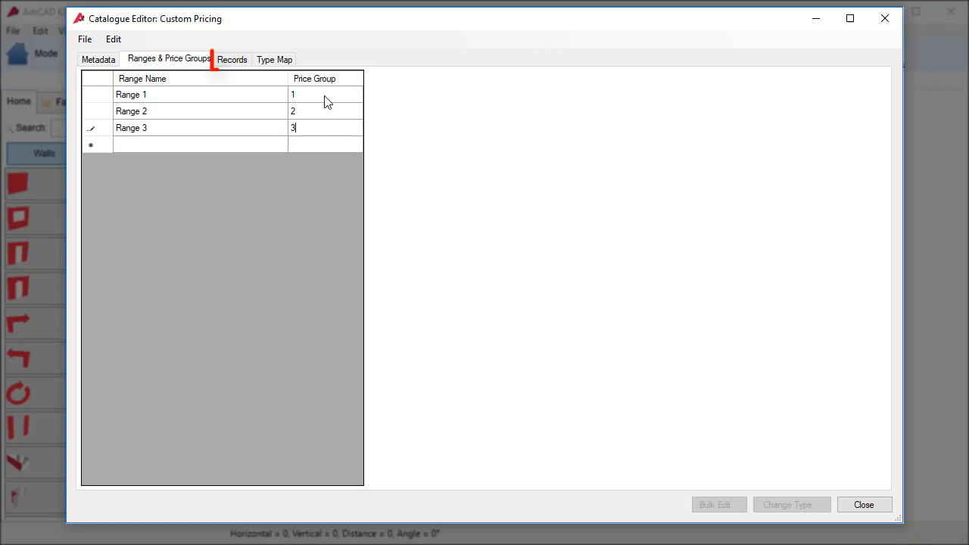
Check the price columns in the catalogue's records and copy the record column headers to the clipboard.
click(245, 61)
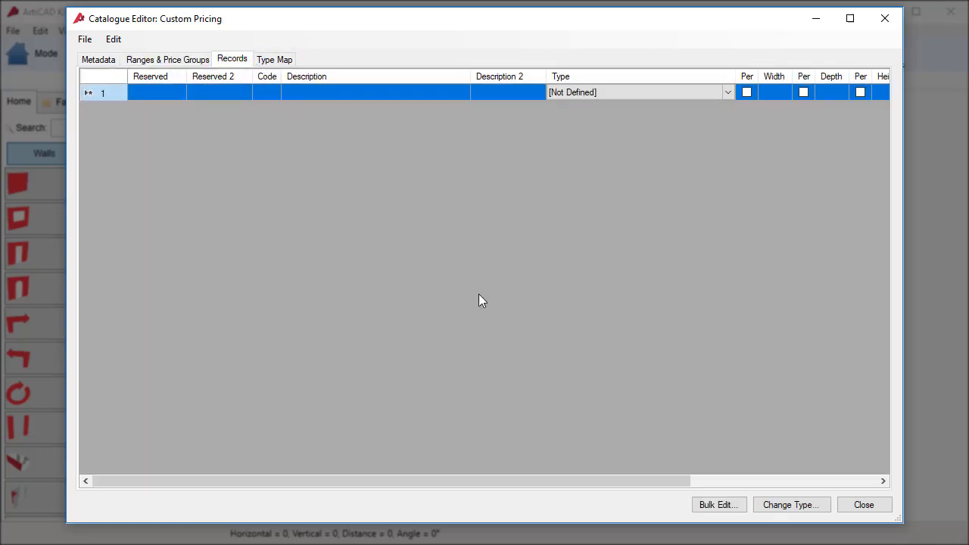
drag(577, 481, 785, 495)
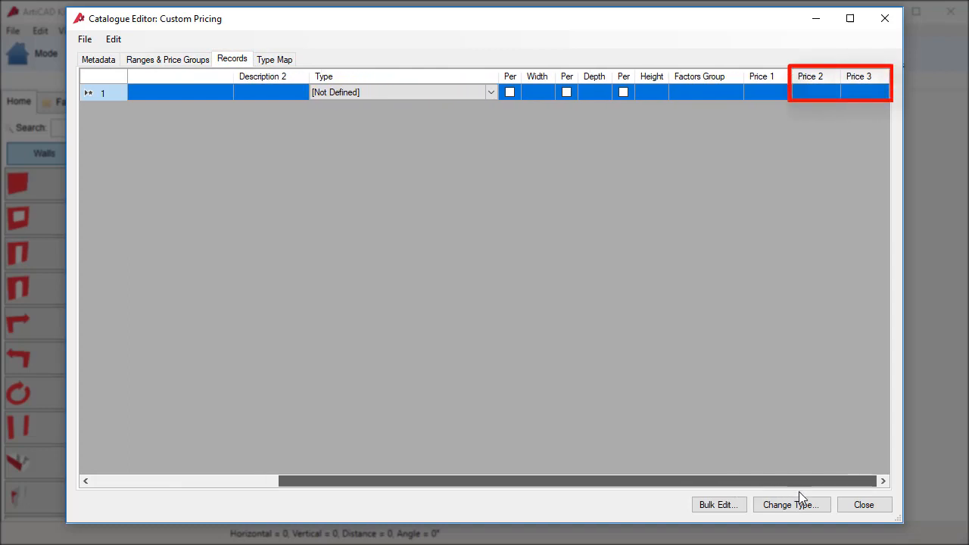
click(113, 39)
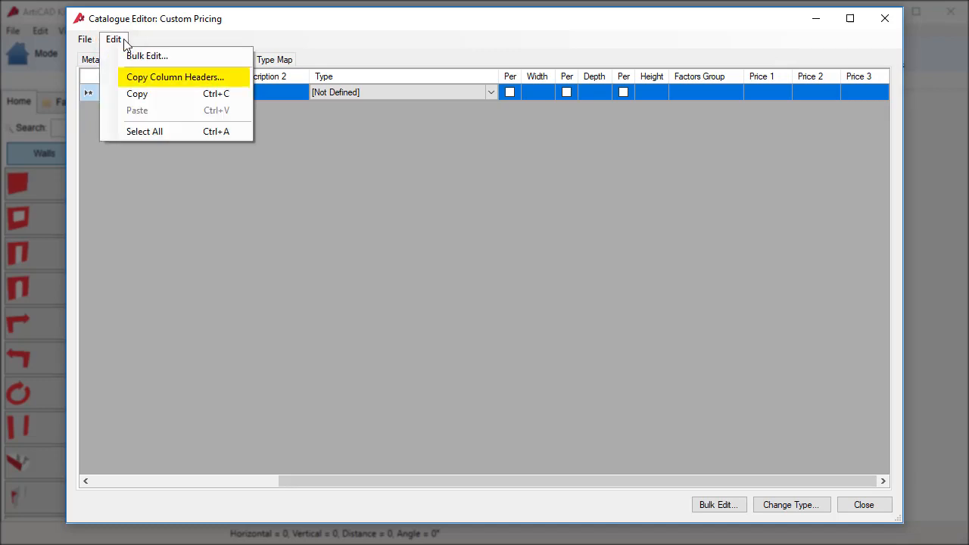
click(165, 80)
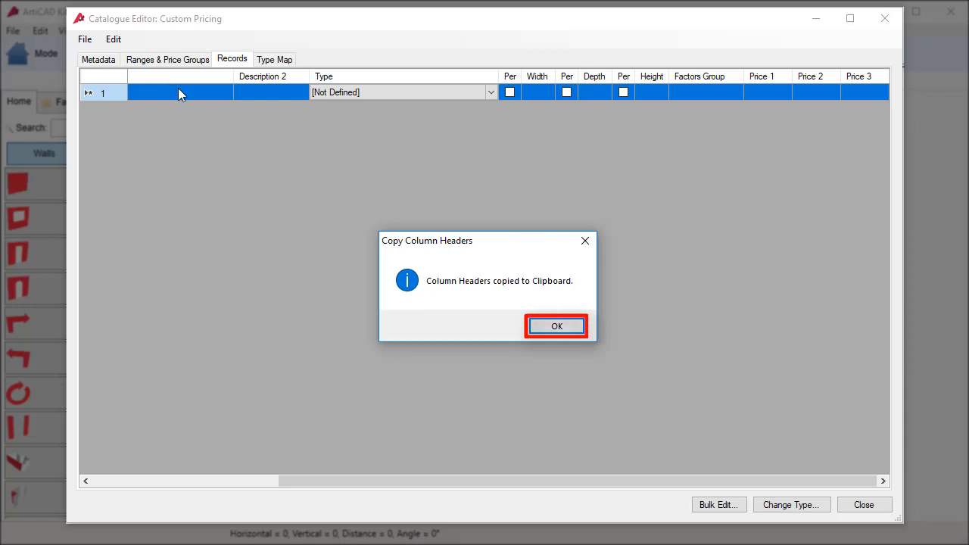
click(556, 326)
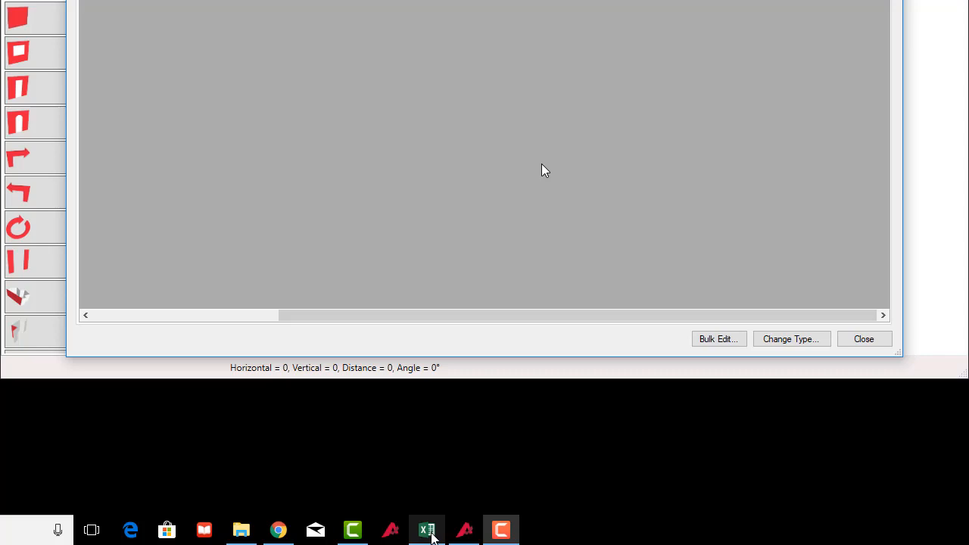
Switch to Excel, create a blank workbook and paste the copied column headers into row 1 starting at cell A1.
click(428, 530)
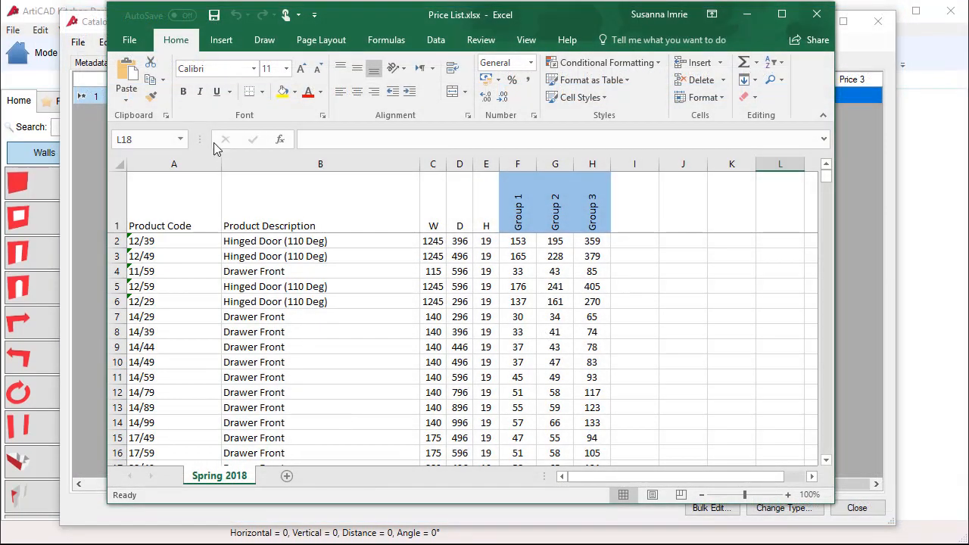
click(131, 42)
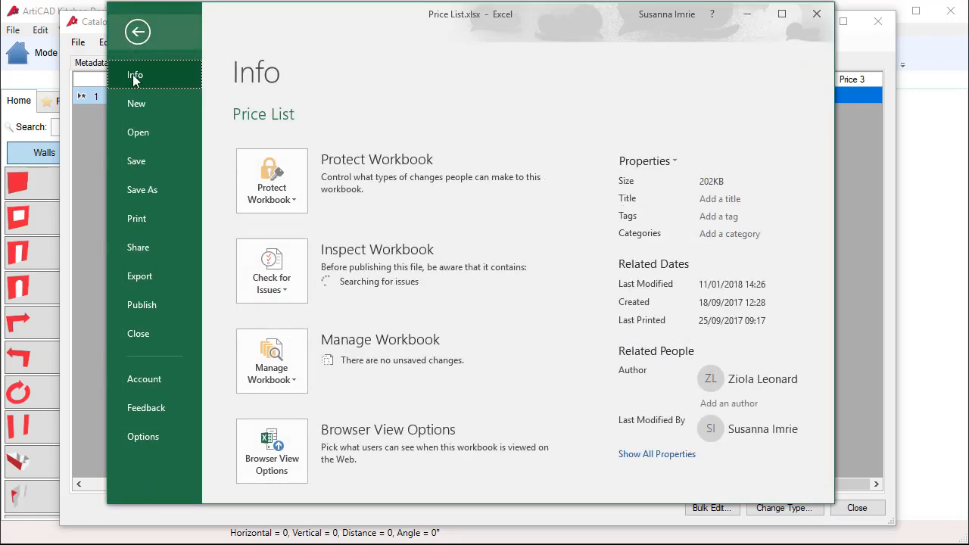
click(135, 104)
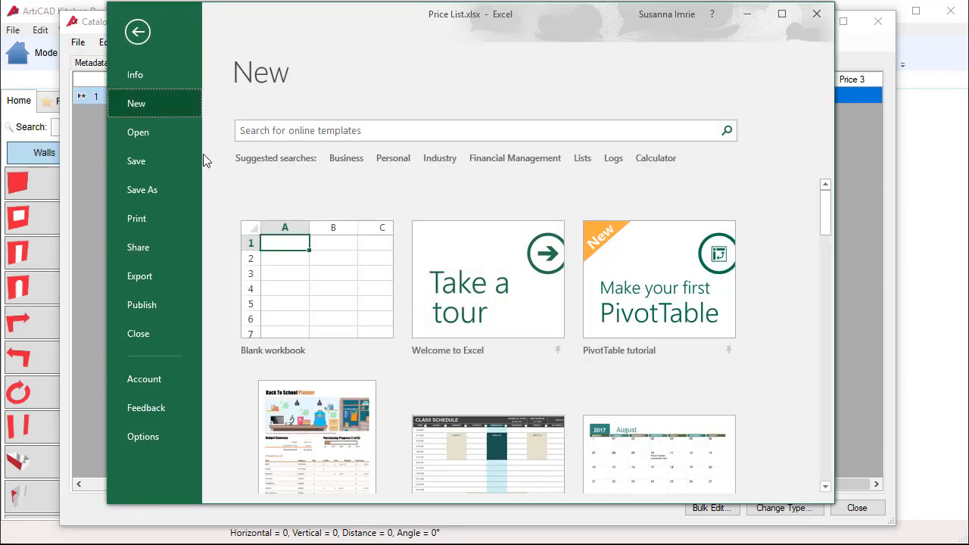
click(312, 302)
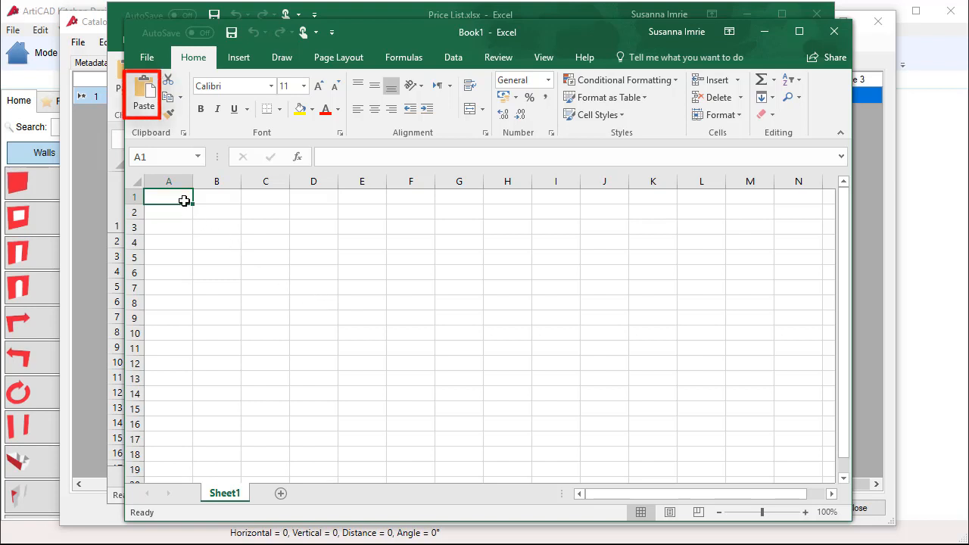
click(144, 89)
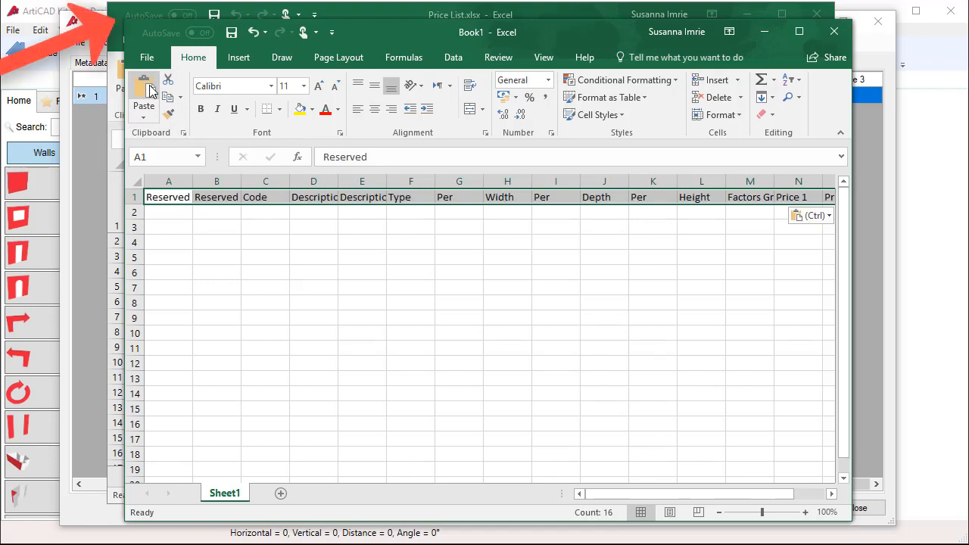
Arrange the new workbook and the Price List workbook windows horizontally.
click(542, 60)
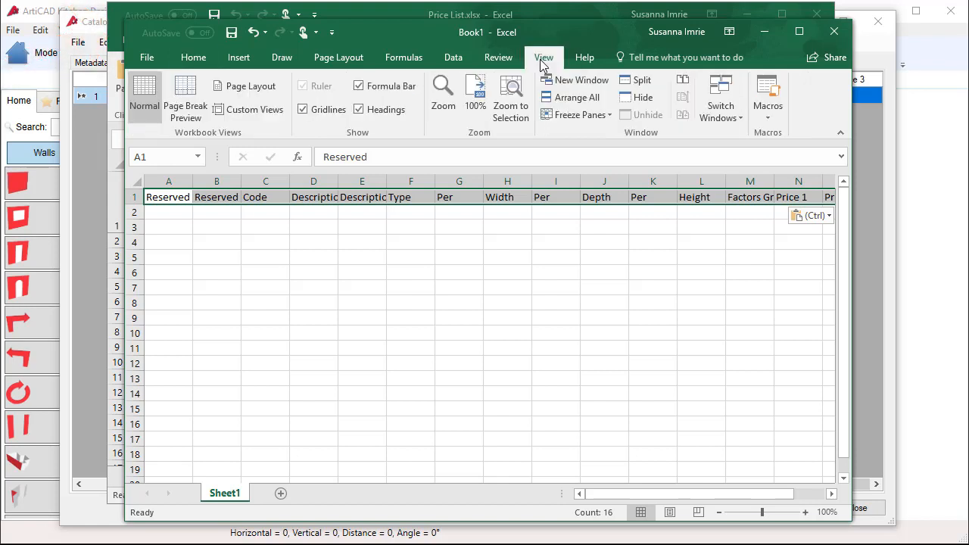
click(570, 101)
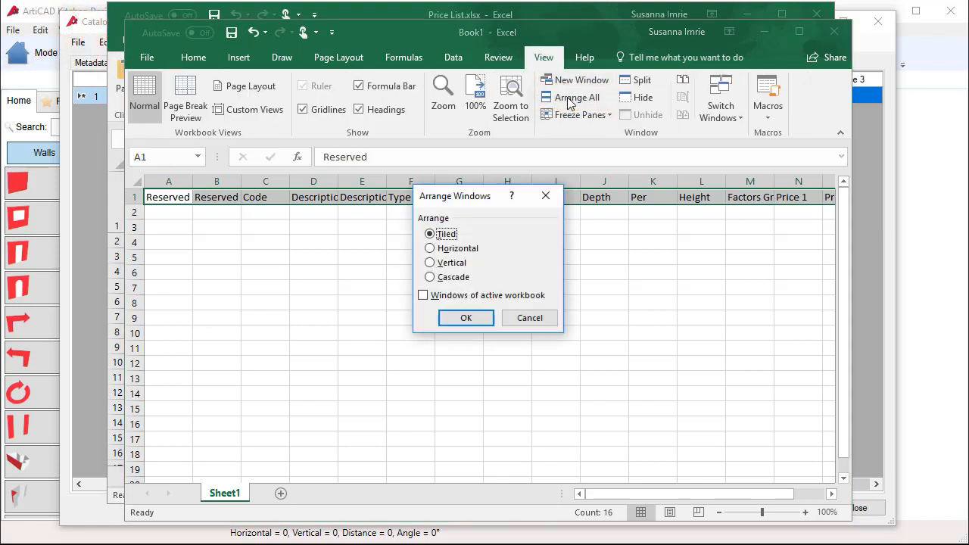
click(476, 251)
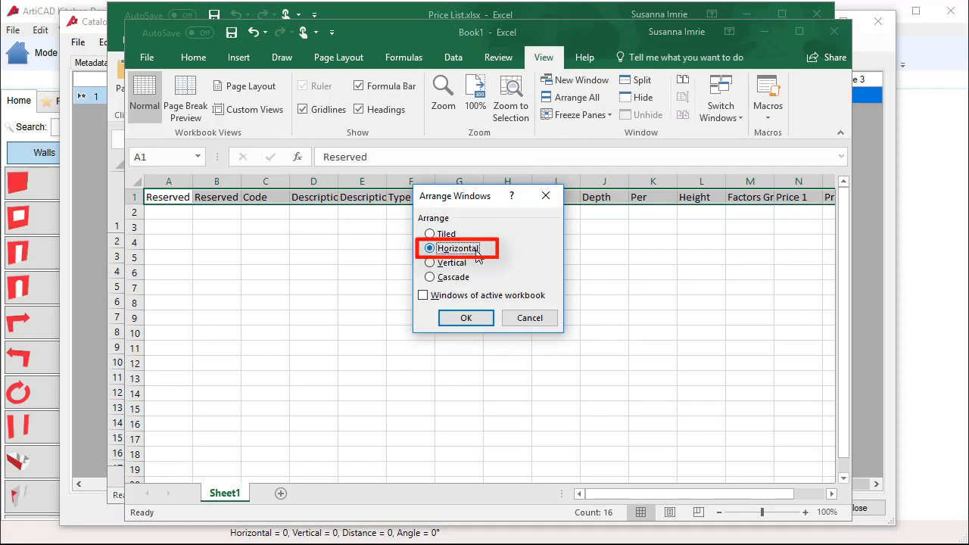
click(474, 319)
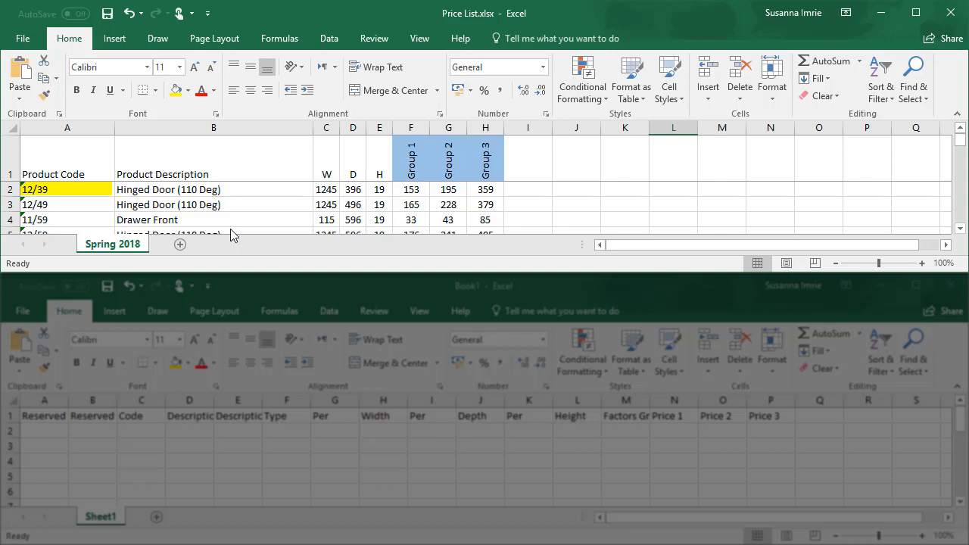
Copy all product codes from cell A2 down in the Price List and paste them into the new workbook's Code column at C2.
click(93, 189)
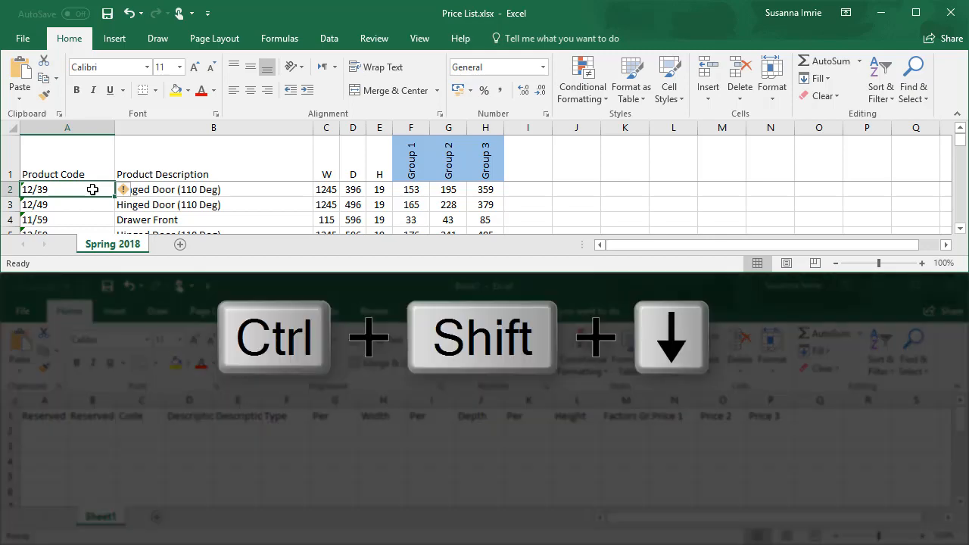
key(ctrl+shift+Down)
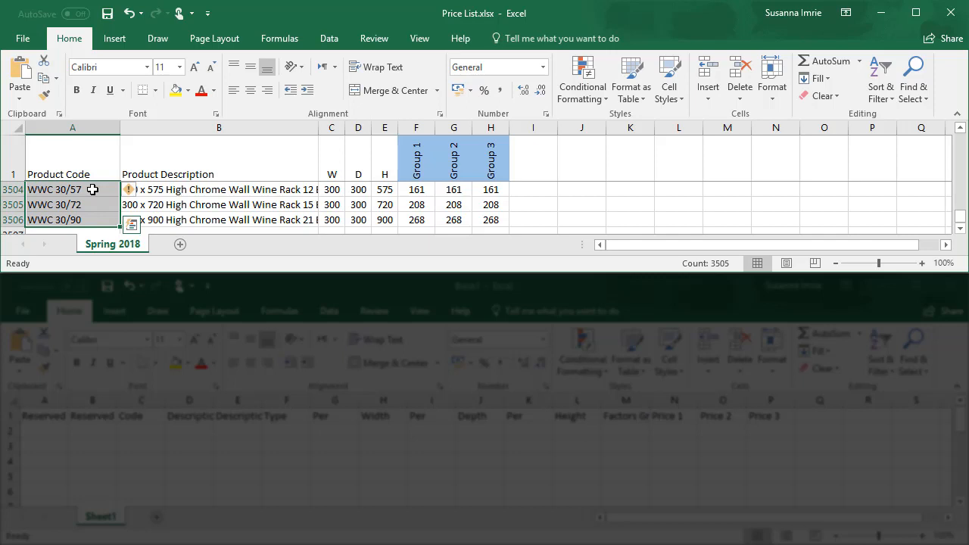
key(ctrl+c)
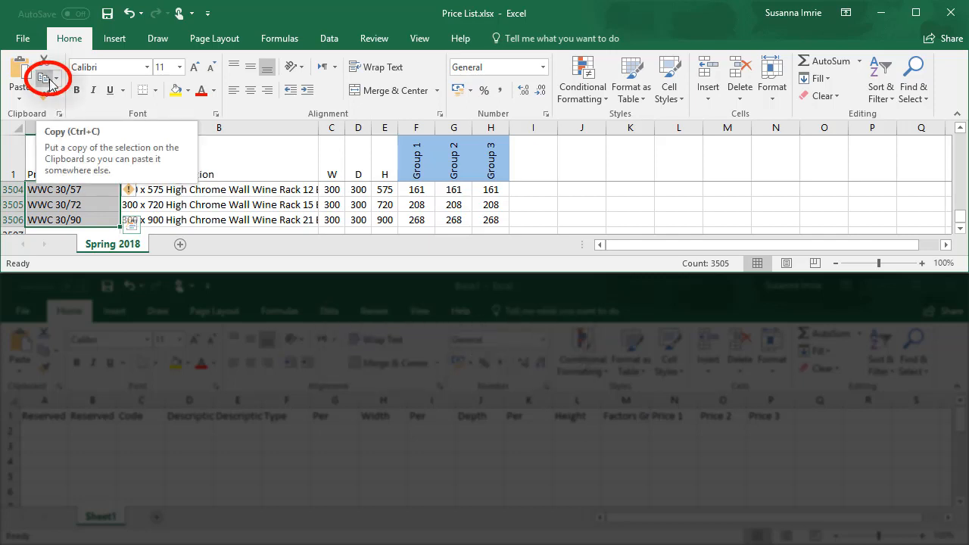
click(47, 79)
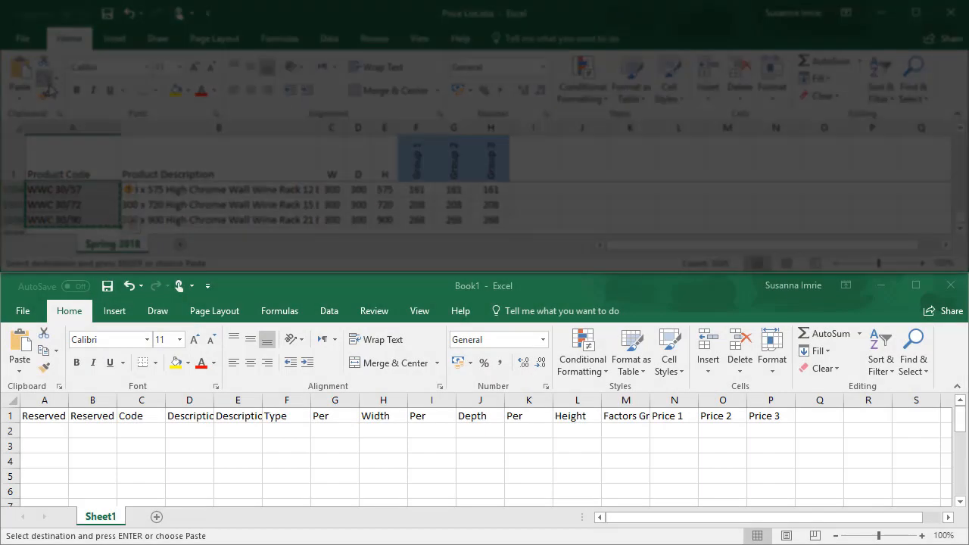
click(128, 430)
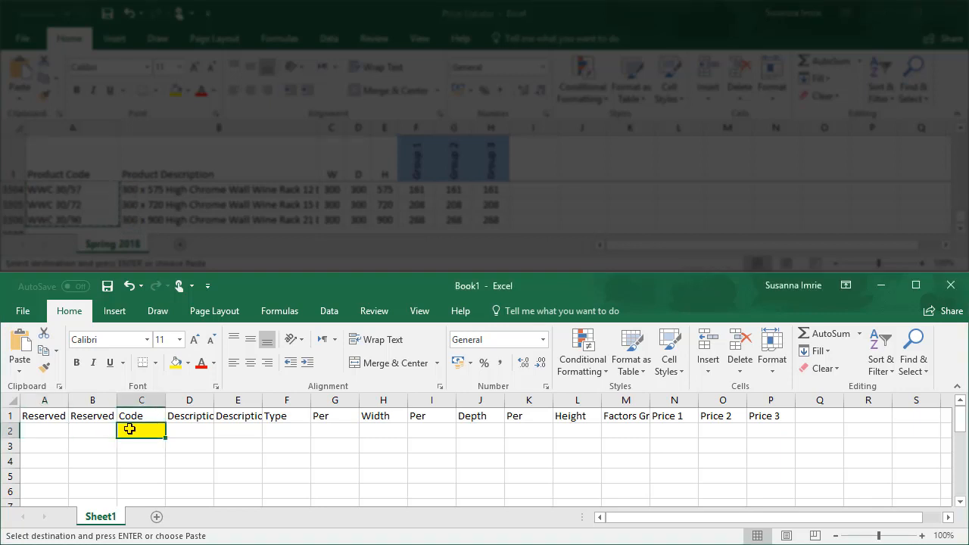
click(21, 346)
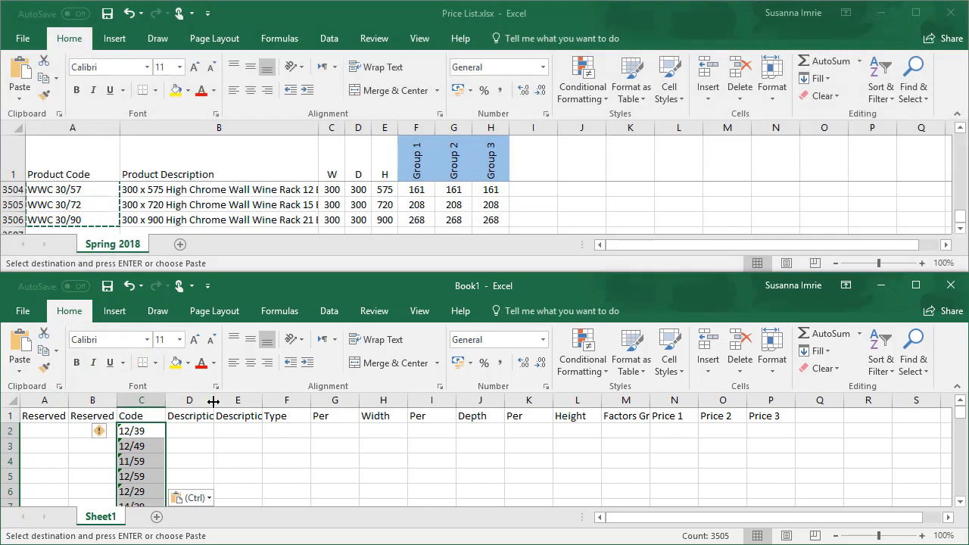
Widen the Description and Description 2 columns in the new workbook so their headers fit.
drag(215, 399, 342, 402)
click(325, 402)
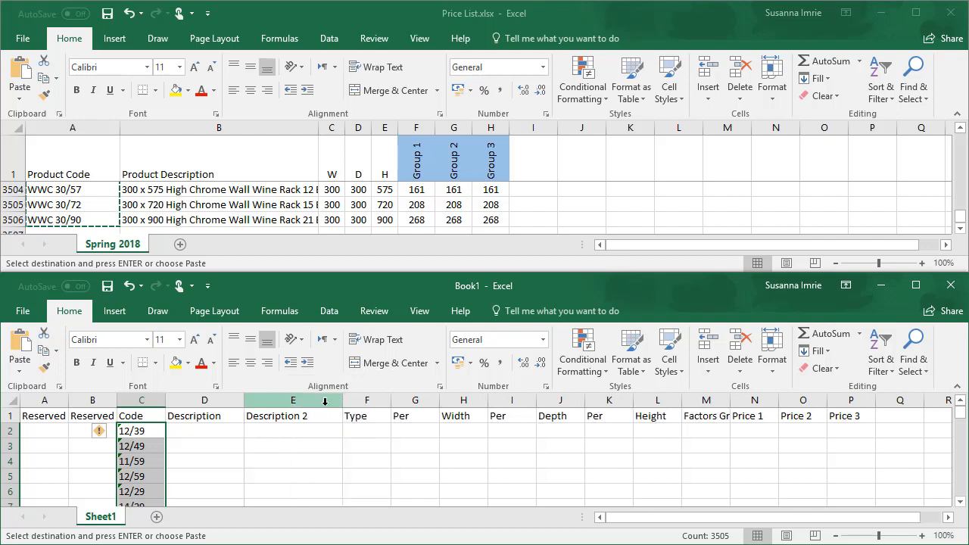
click(235, 431)
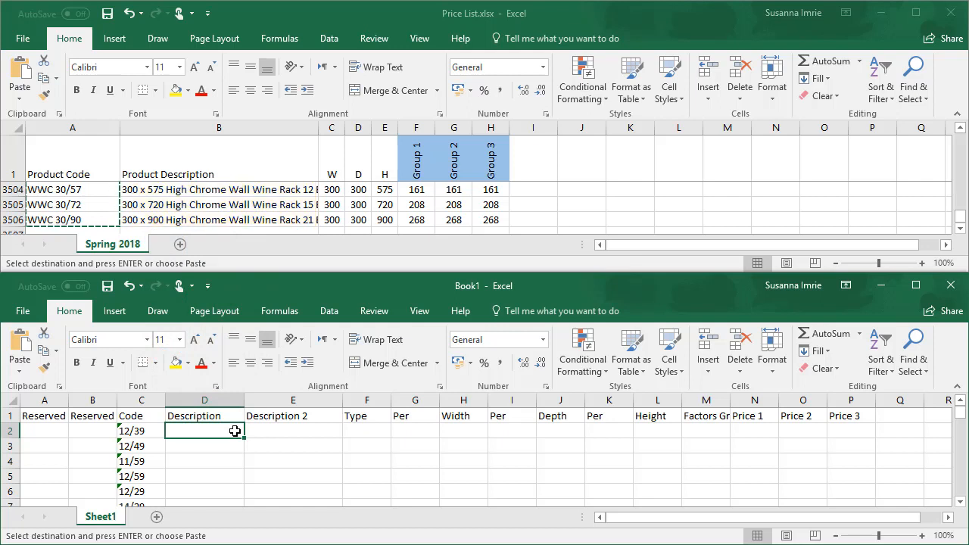
Copy all product descriptions from cell B2 down in the Price List and paste them into the new workbook's Description column at D2.
click(188, 221)
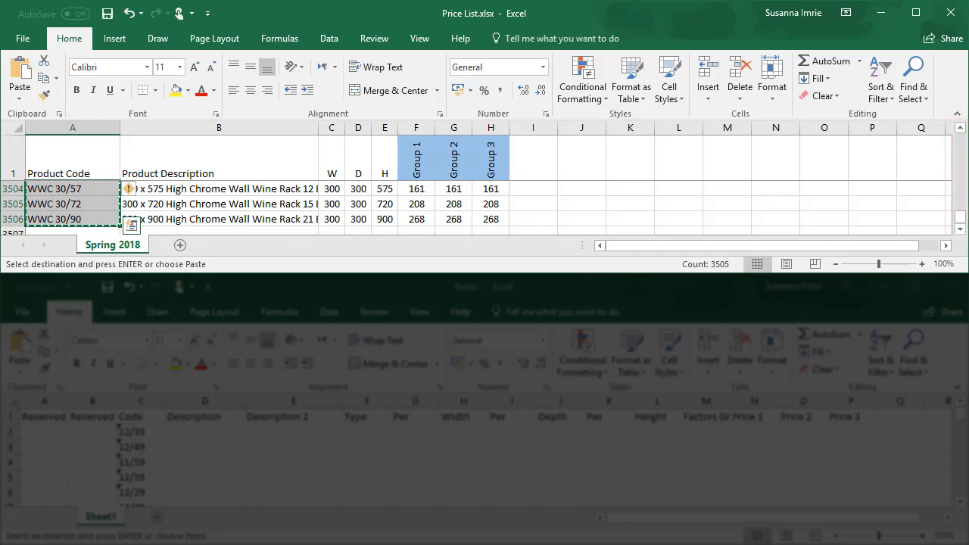
click(172, 167)
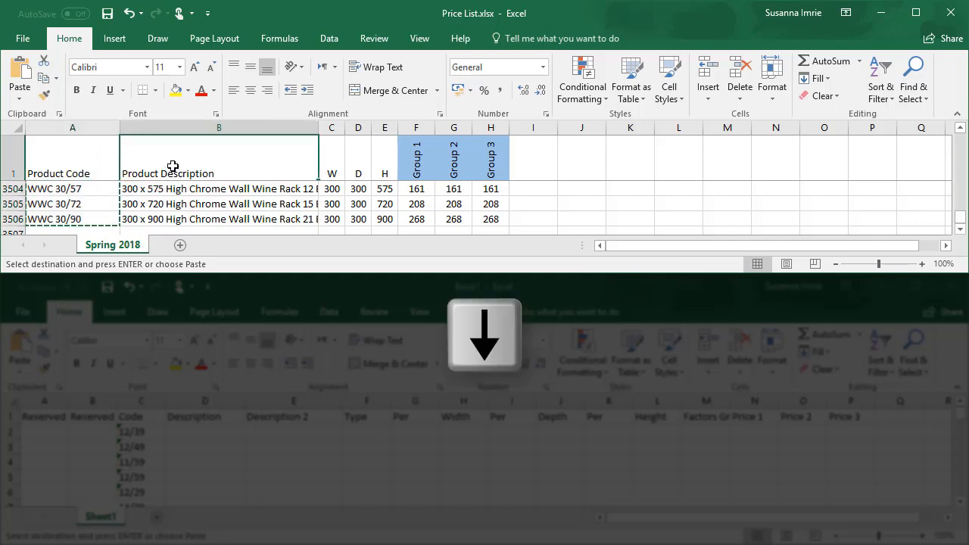
key(Down)
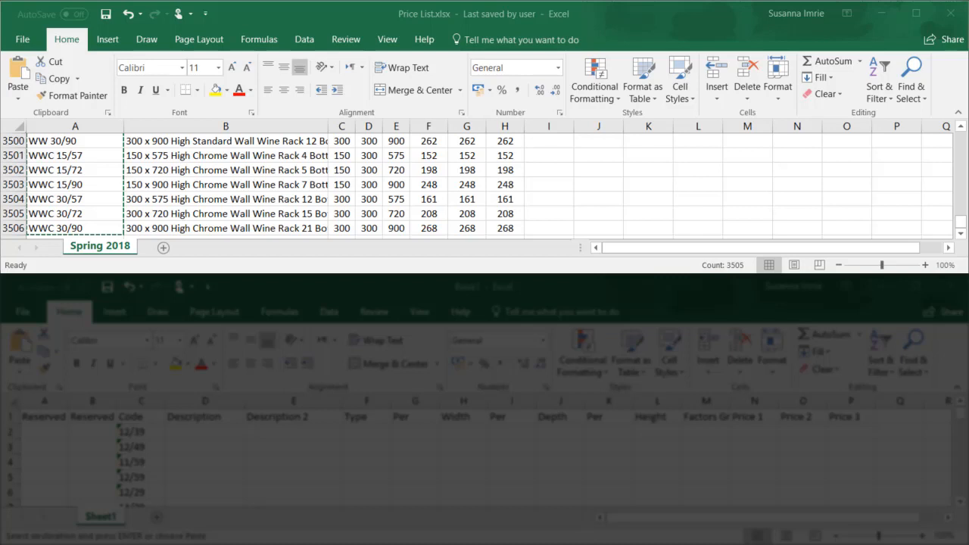
click(235, 230)
click(235, 229)
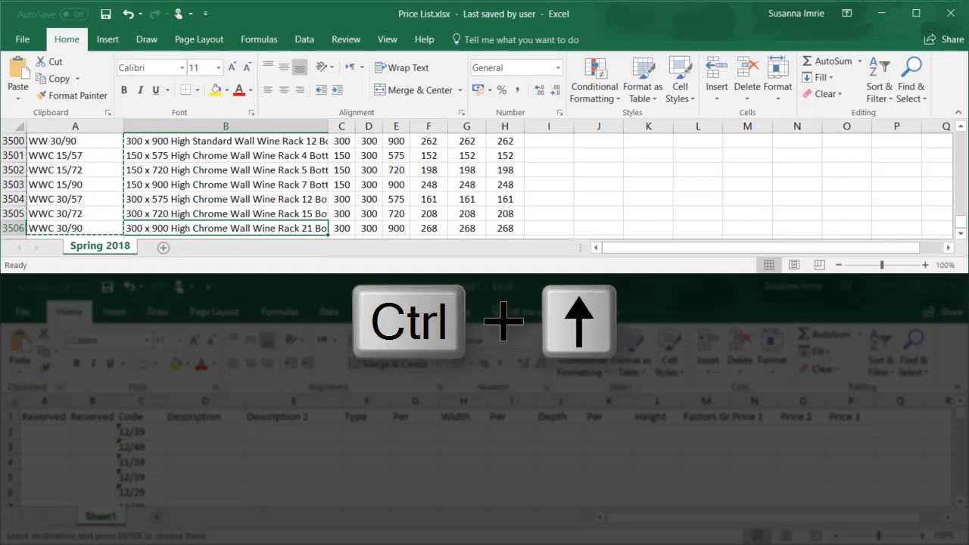
key(ctrl+Up)
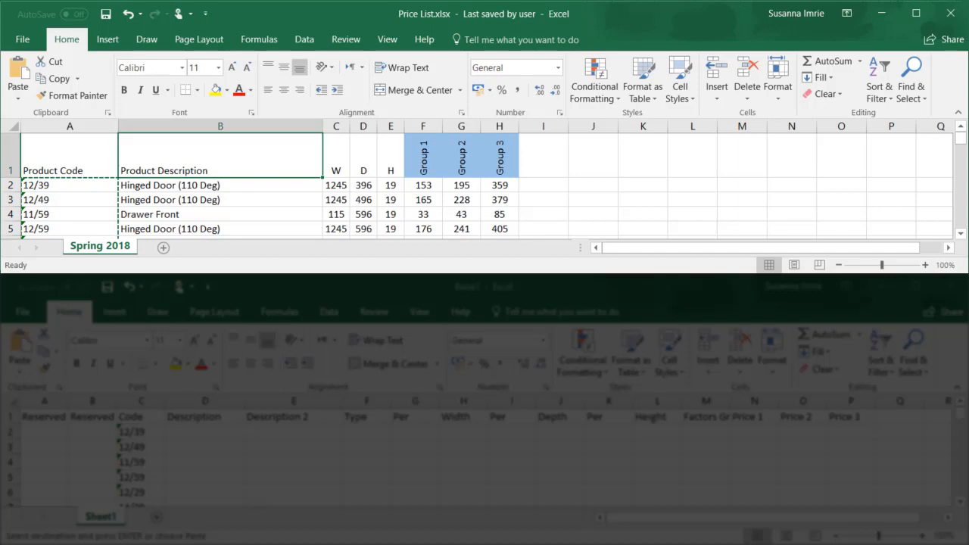
click(224, 187)
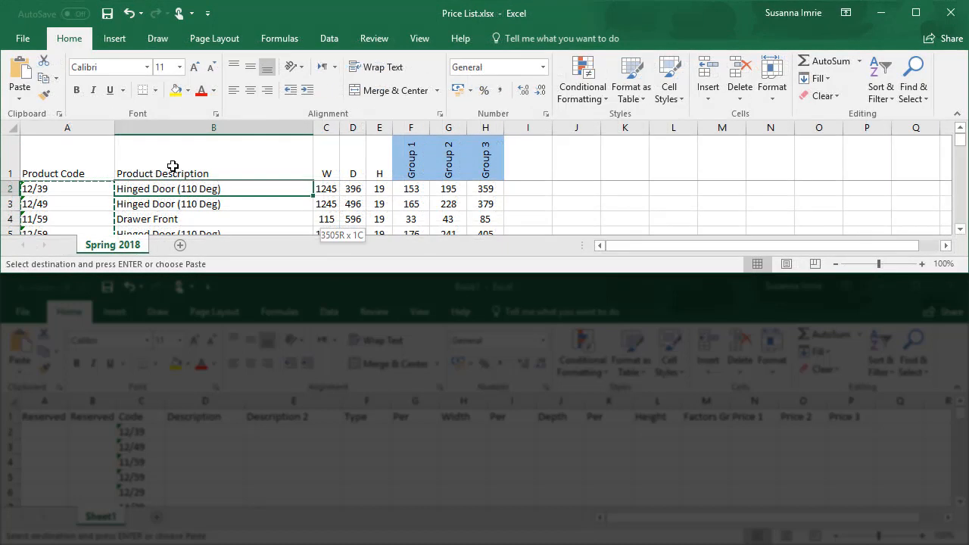
key(ctrl+shift+Down)
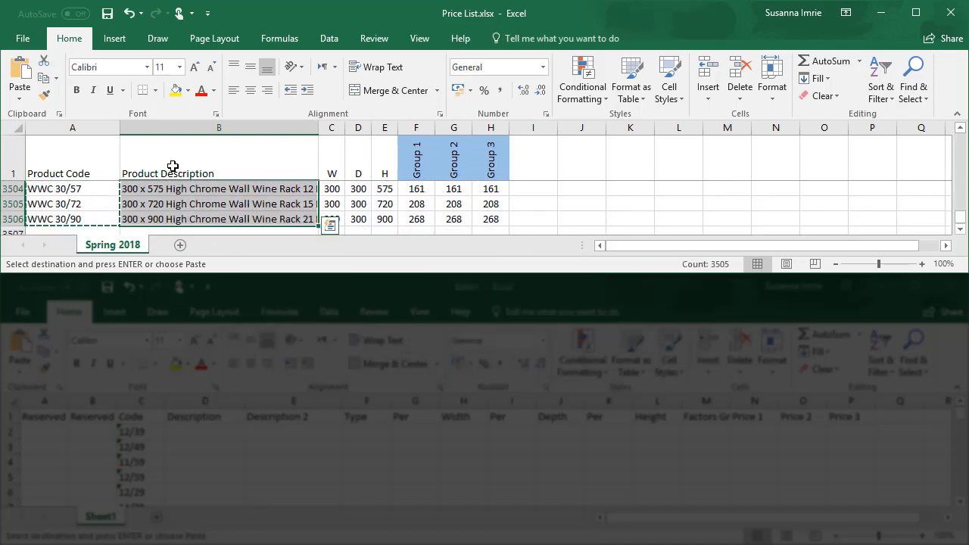
key(ctrl+c)
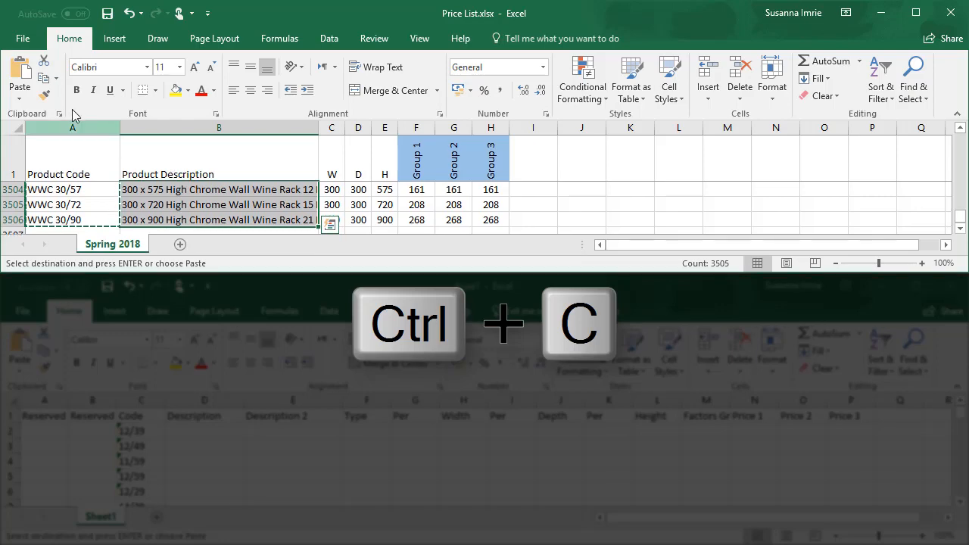
click(47, 81)
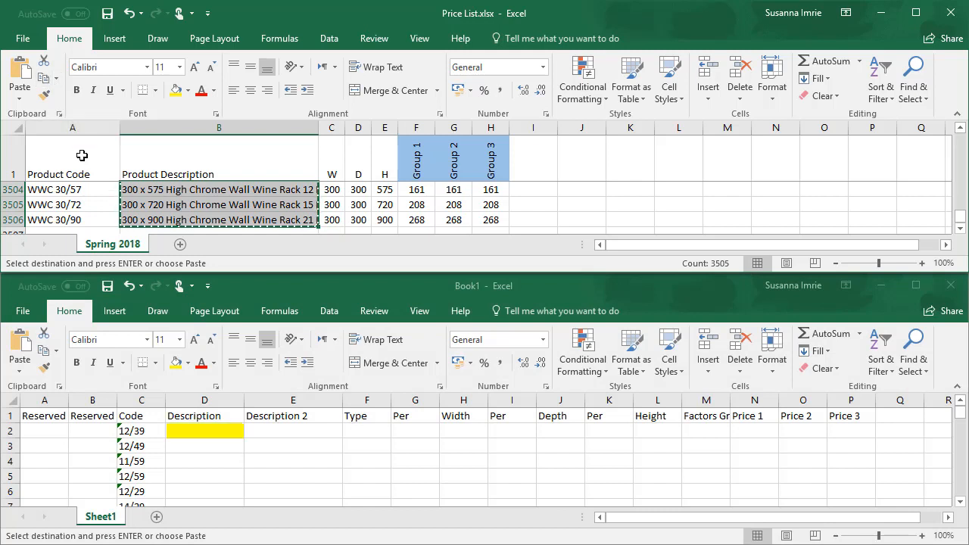
click(200, 434)
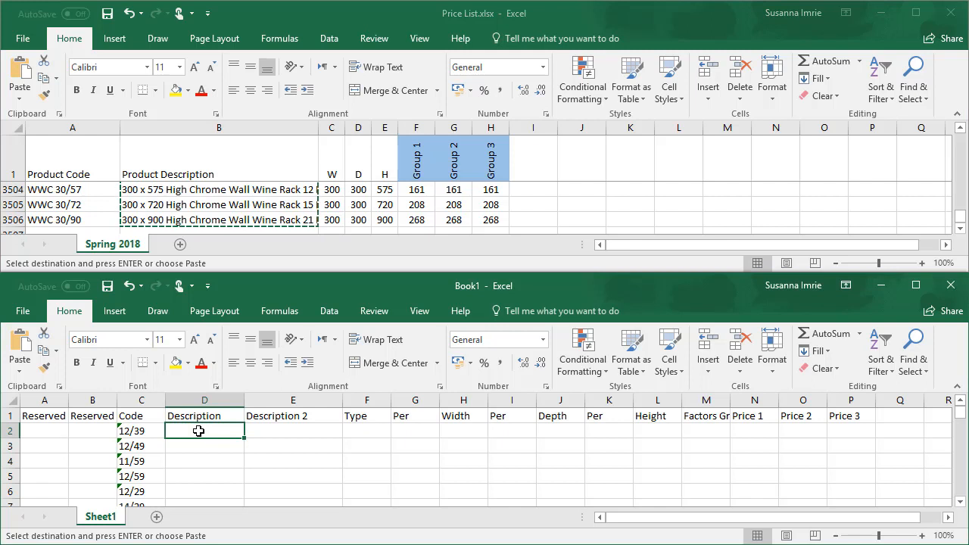
key(ctrl+v)
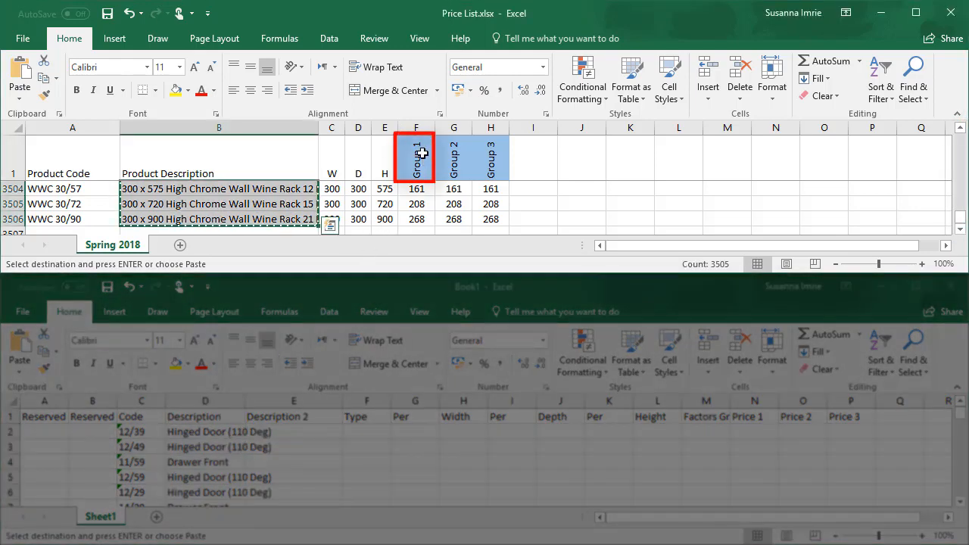
Copy all Group 1 prices from cell F2 down in the Price List and paste them into the new workbook's Price 1 column at N2.
click(421, 153)
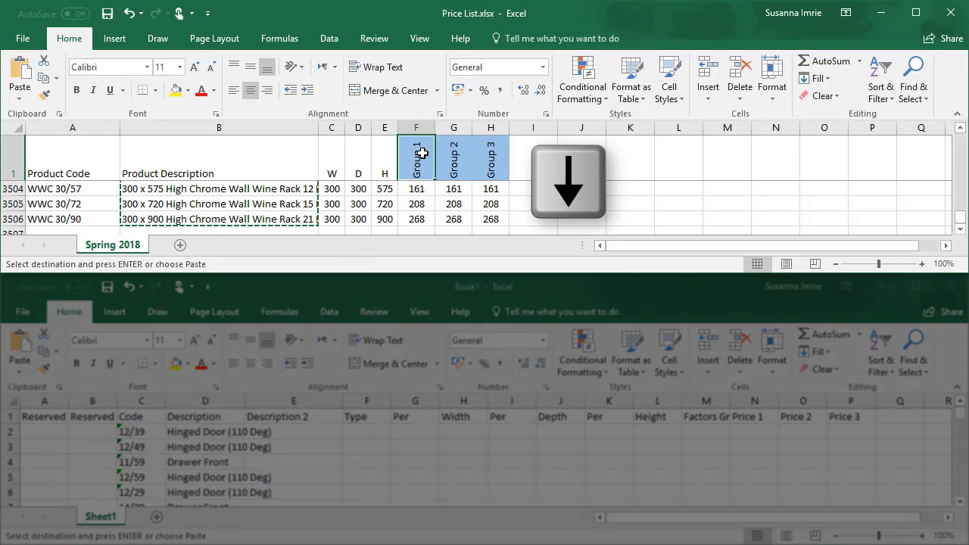
key(Down)
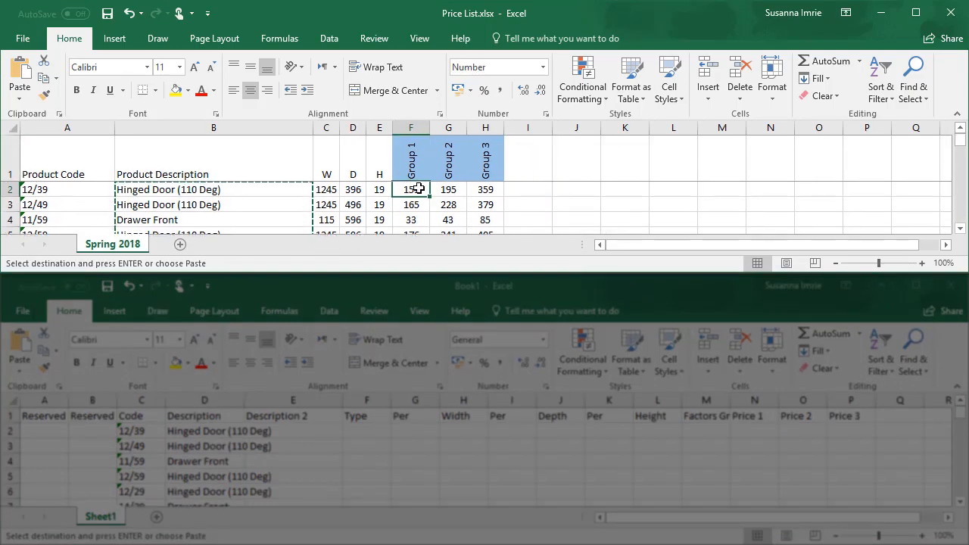
key(ctrl+shift+Down)
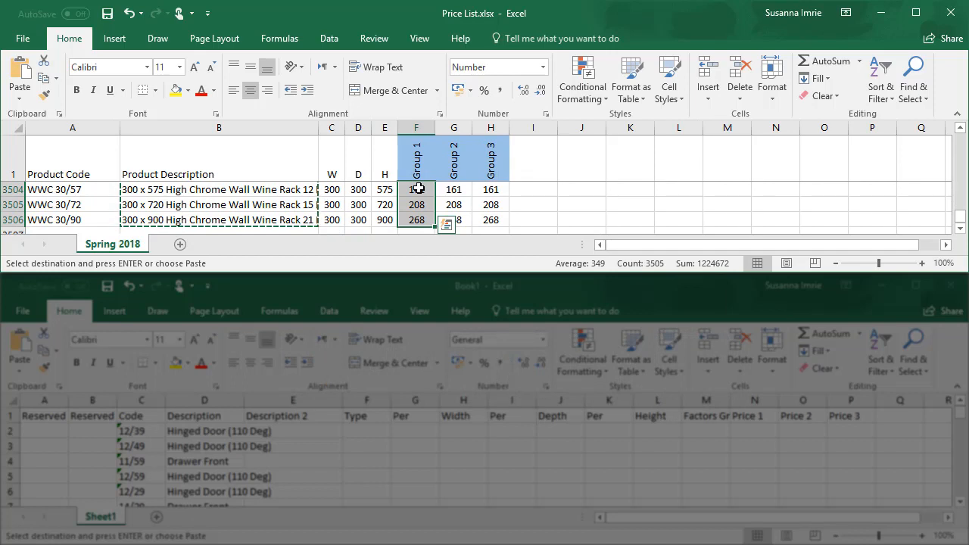
key(ctrl+c)
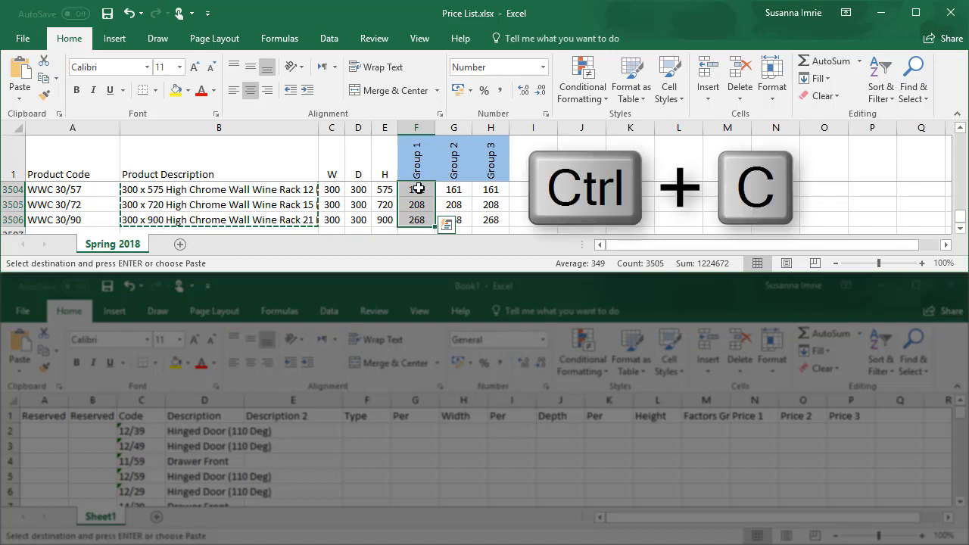
key(ctrl+c)
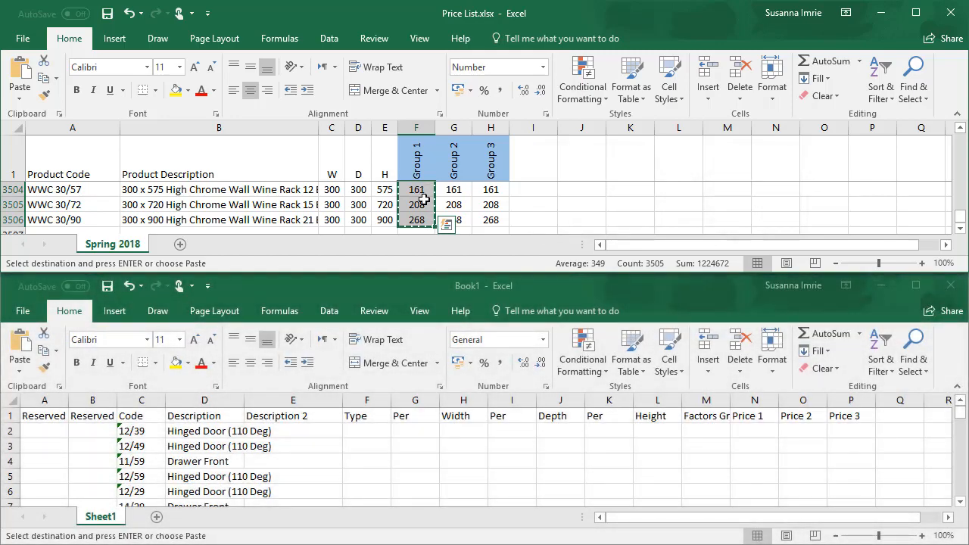
click(746, 428)
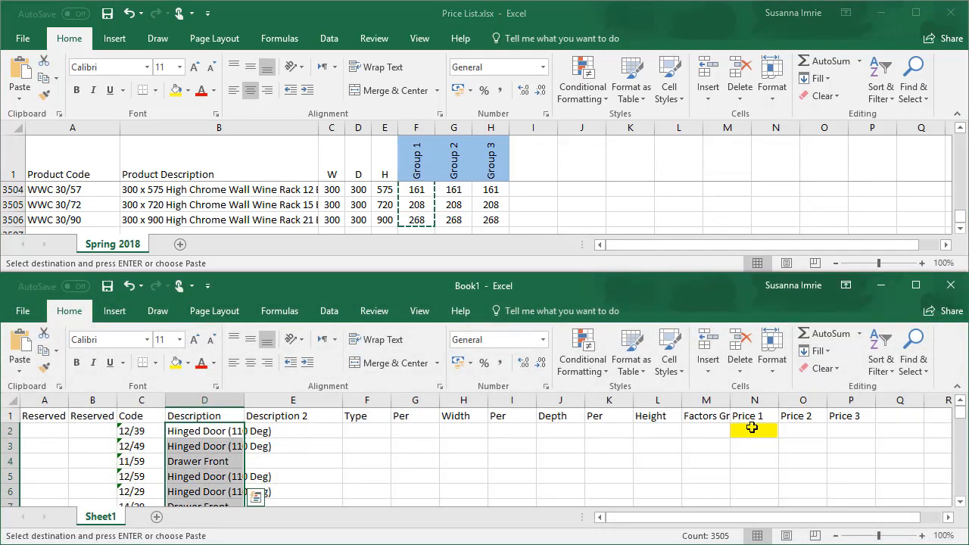
key(ctrl+v)
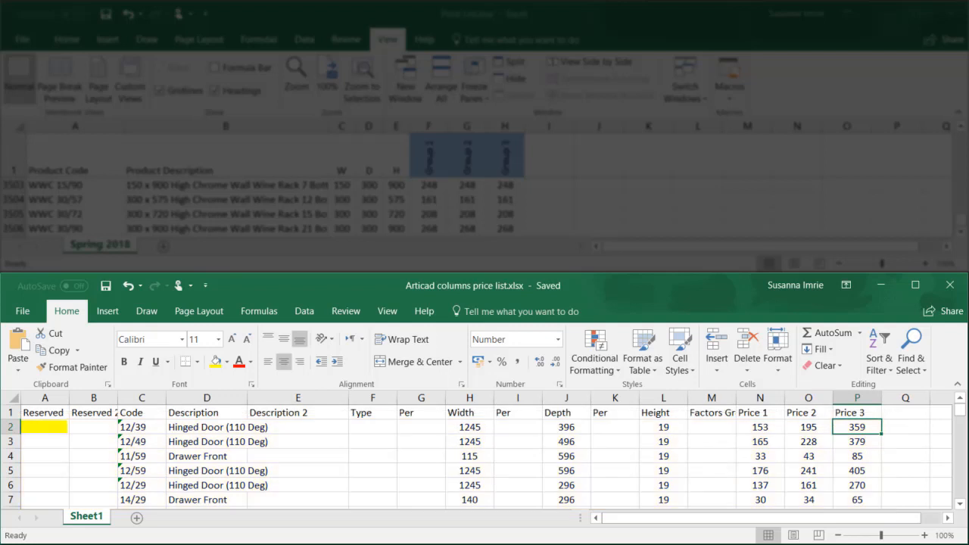
Copy all data from cell A2 to the last used cell in Articad columns price list.xlsx and switch to ArtiCAD's Custom Pricing catalogue editor.
click(56, 426)
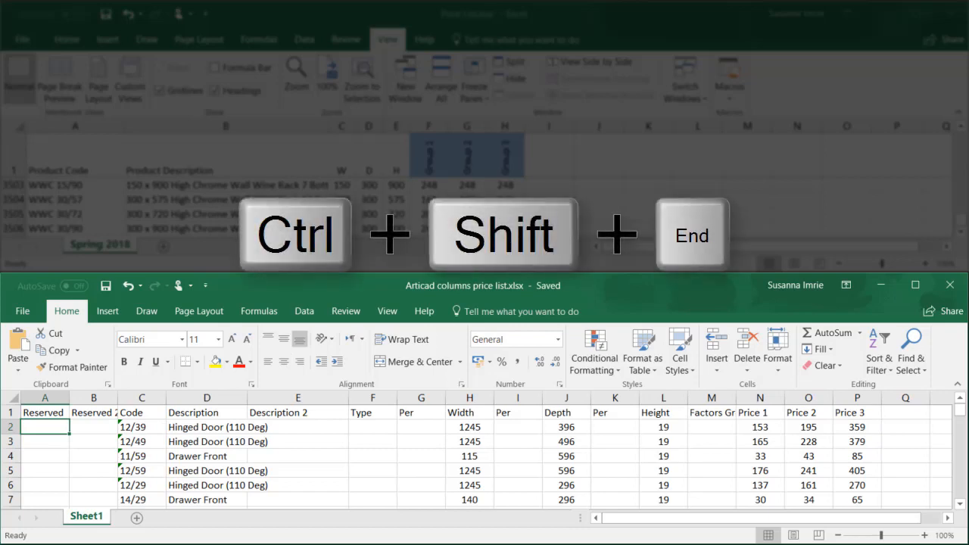
key(ctrl+shift+End)
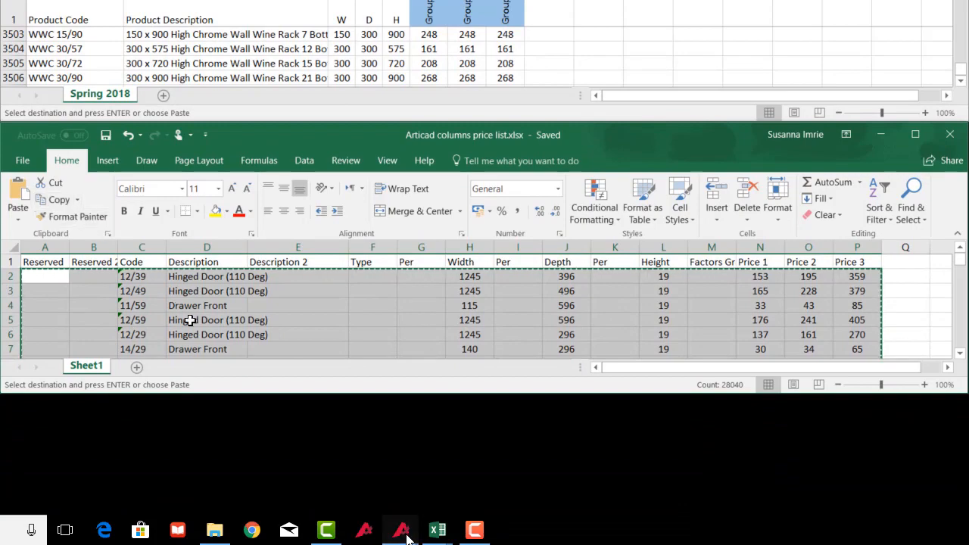
mouse_move(406, 538)
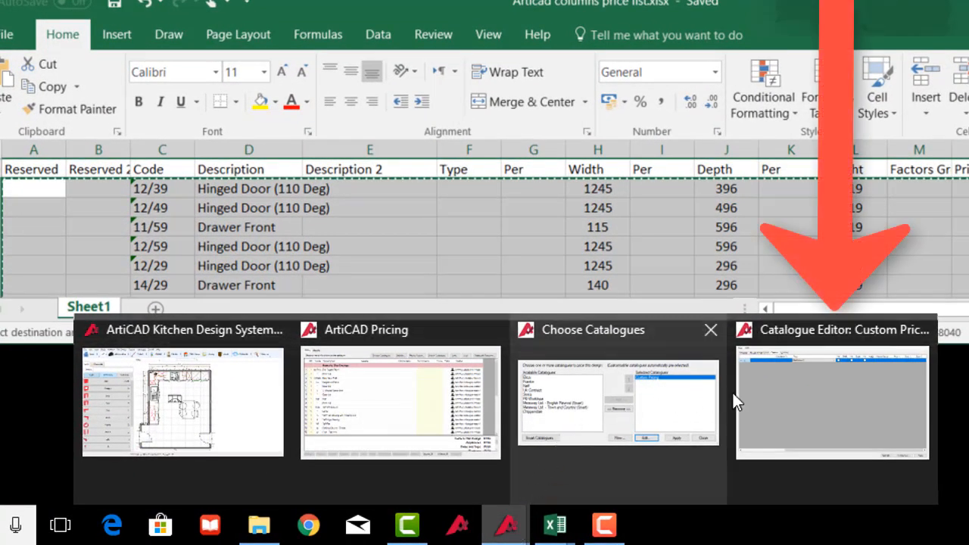
click(778, 390)
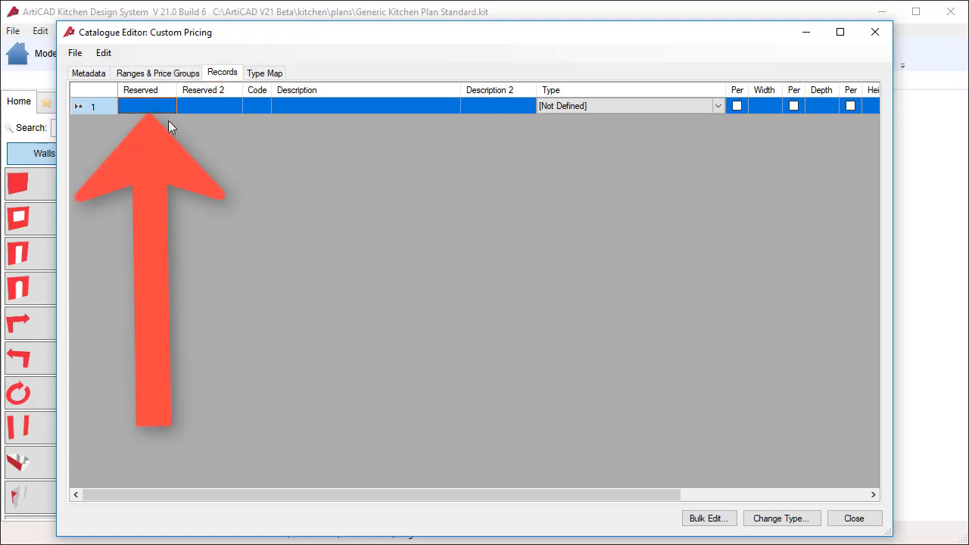
Paste the copied price data into the catalogue's records from the first Reserved cell, and close the editor, saving the database.
click(154, 109)
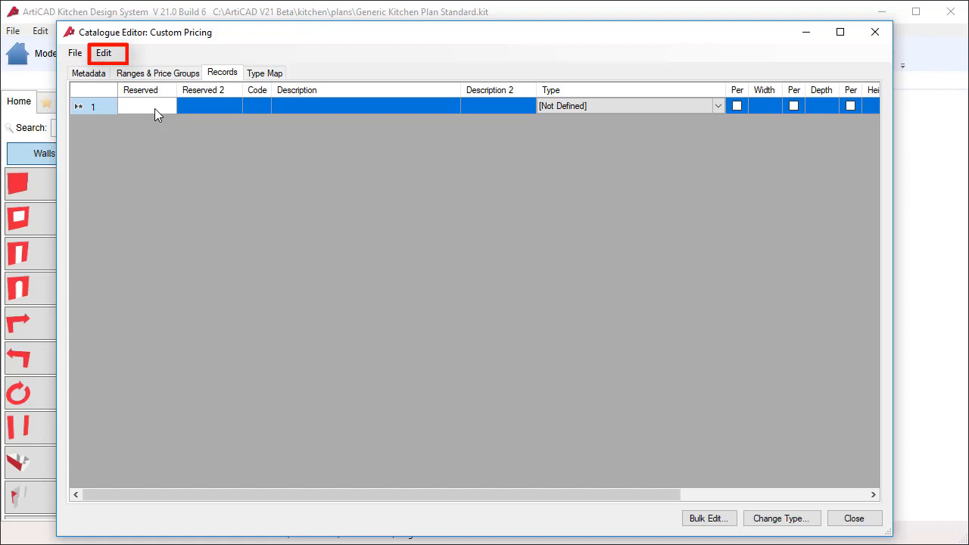
click(105, 53)
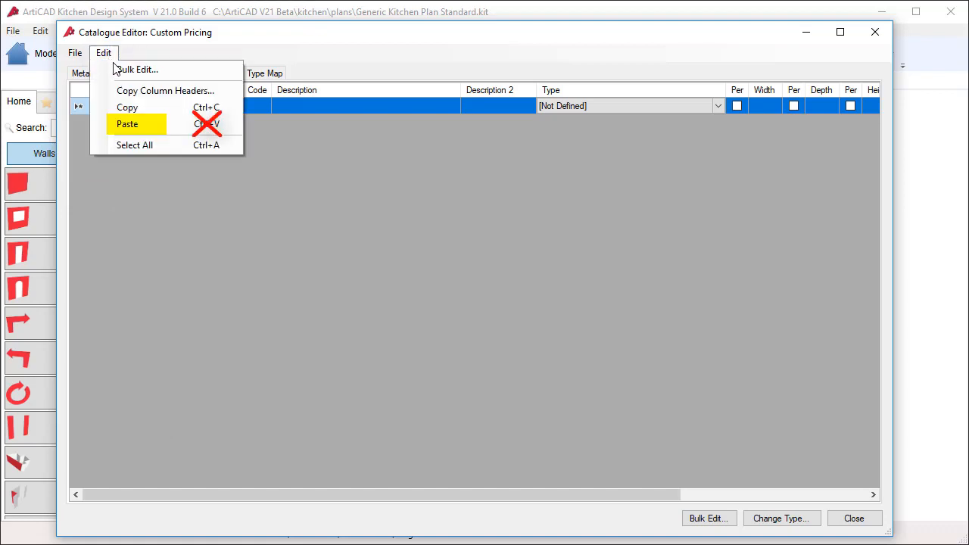
click(125, 125)
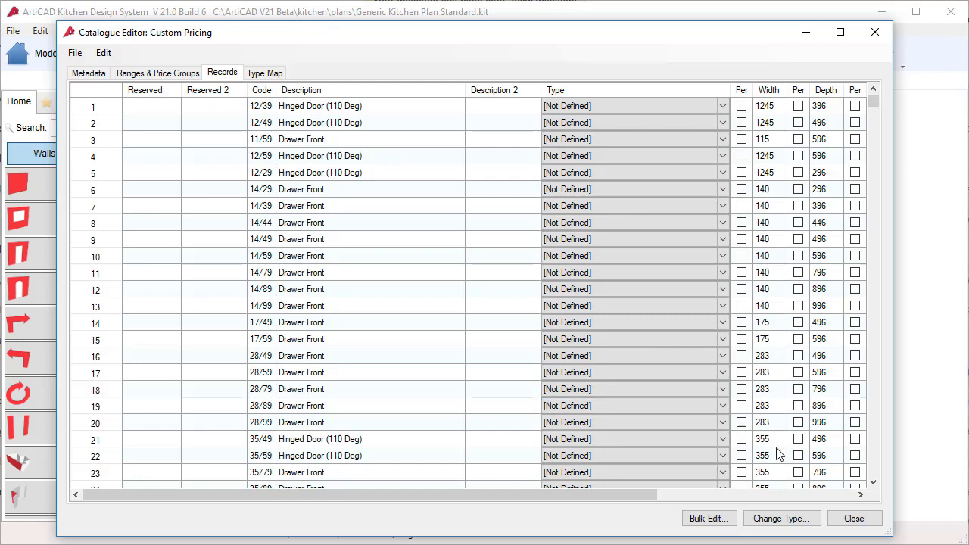
click(853, 520)
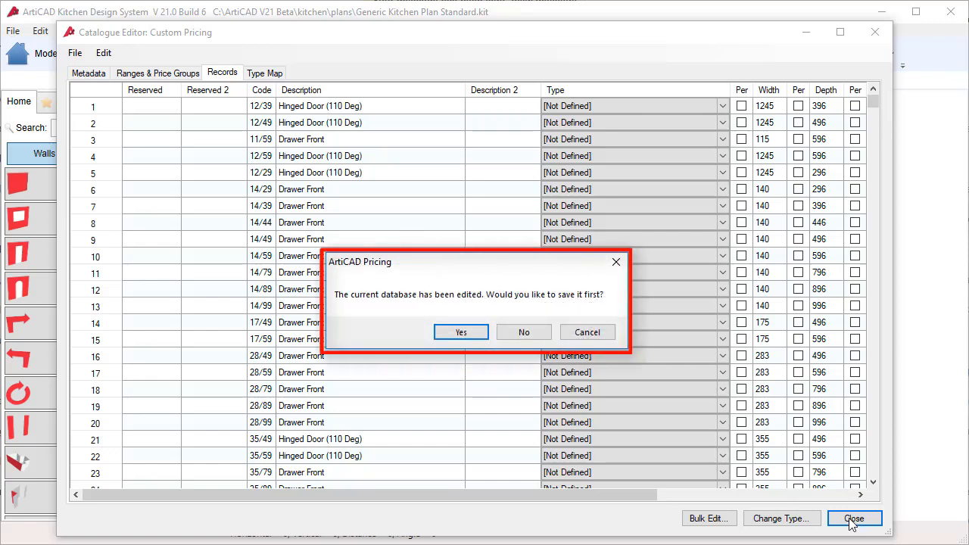
click(481, 330)
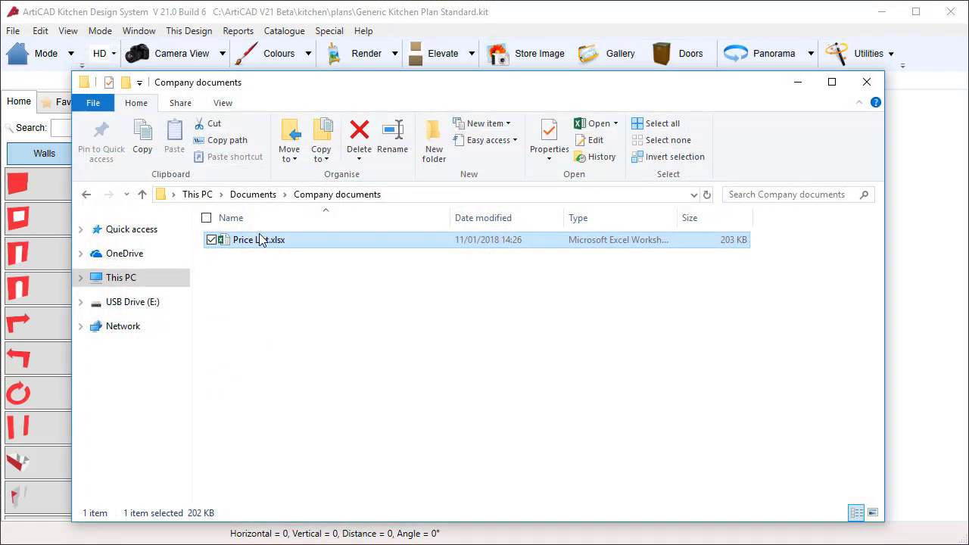
Open Price List.xlsx from the Company documents folder, and open the Custom Pricing catalogue in ArtiCAD for editing.
double_click(259, 239)
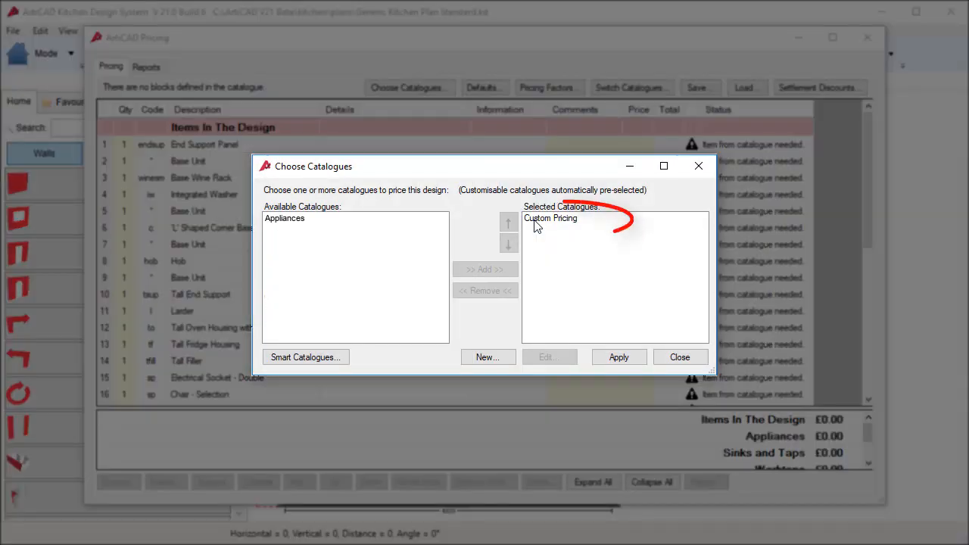
click(534, 220)
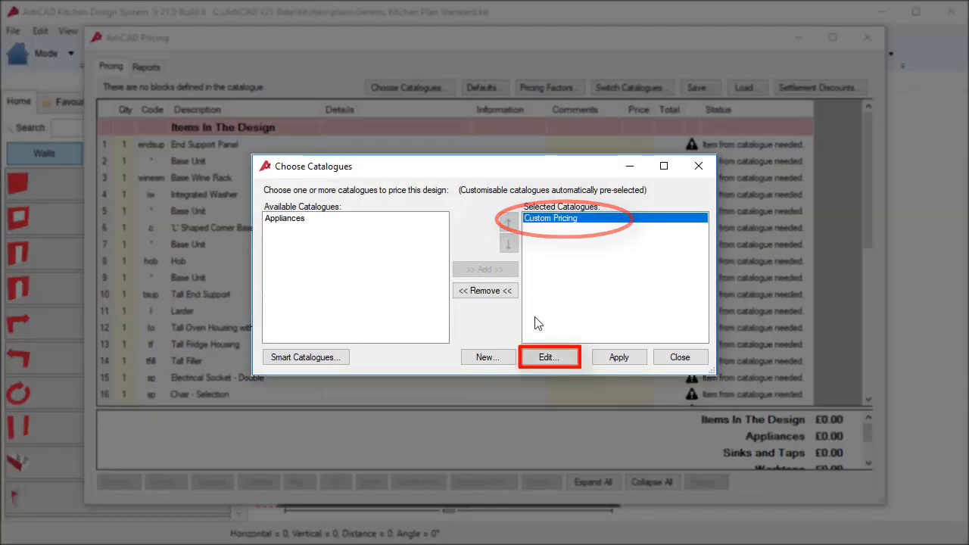
click(537, 362)
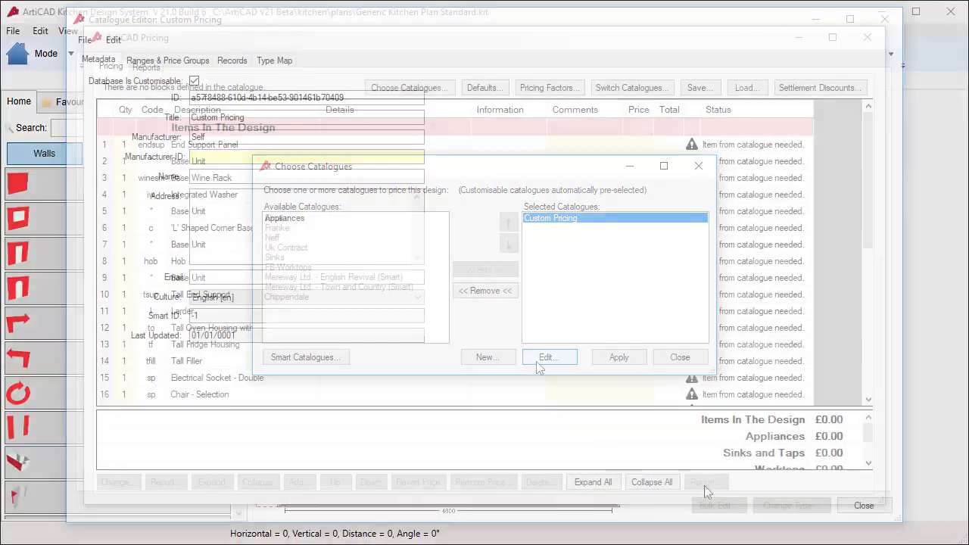
Set the catalogue's Manufacturer ID to Self and add a range named Range 2 with price group 2.
click(305, 156)
text(Self)
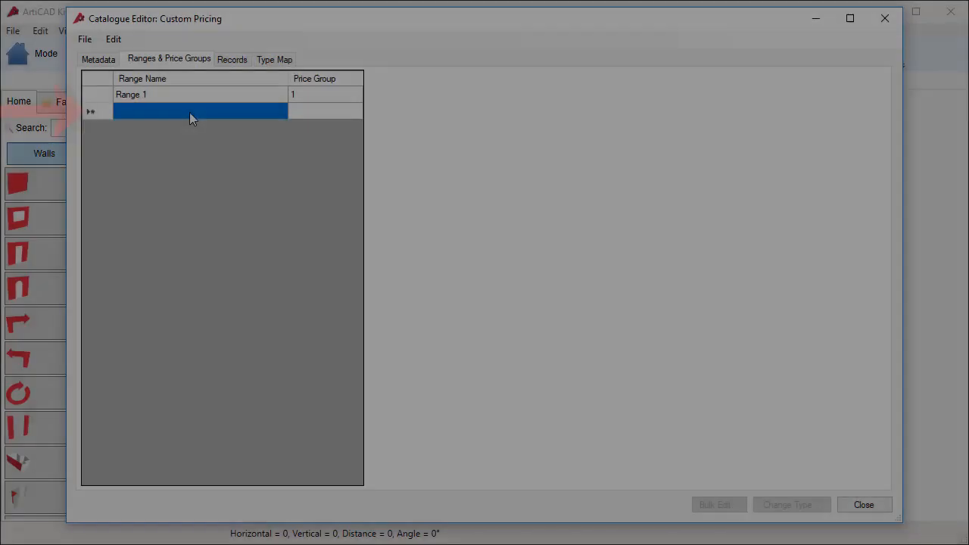
text(Range 2)
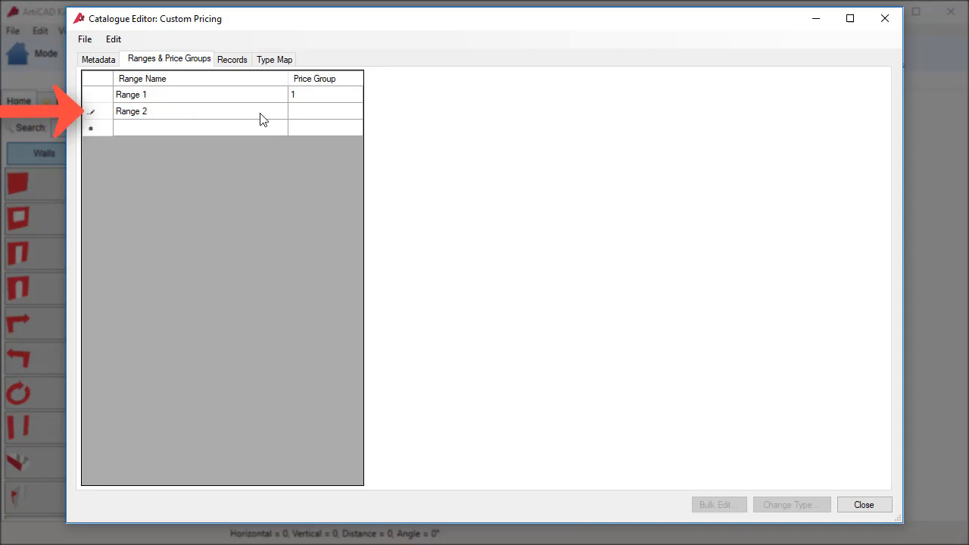
click(317, 111)
text(2)
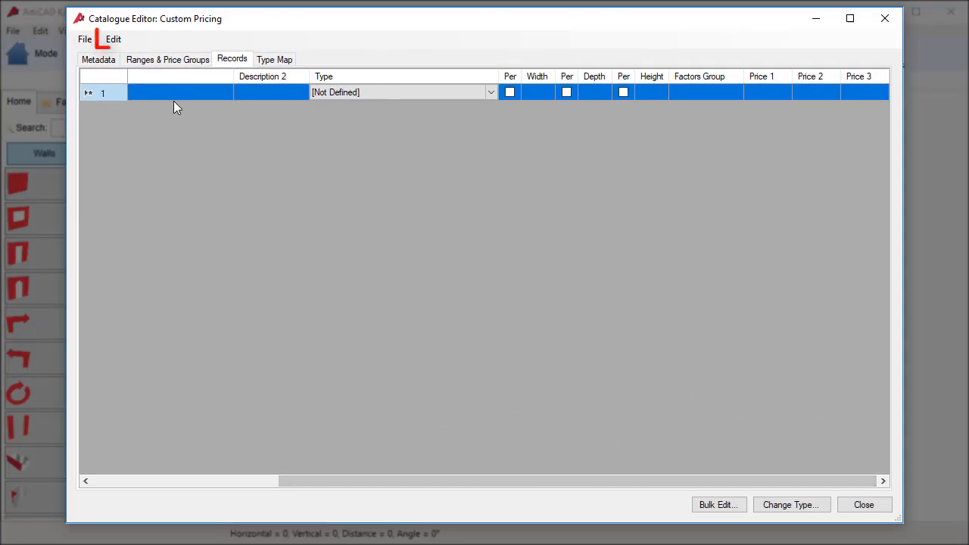
Copy the column headers of the catalogue's records and paste them into a blank Excel workbook at cell A1.
click(121, 39)
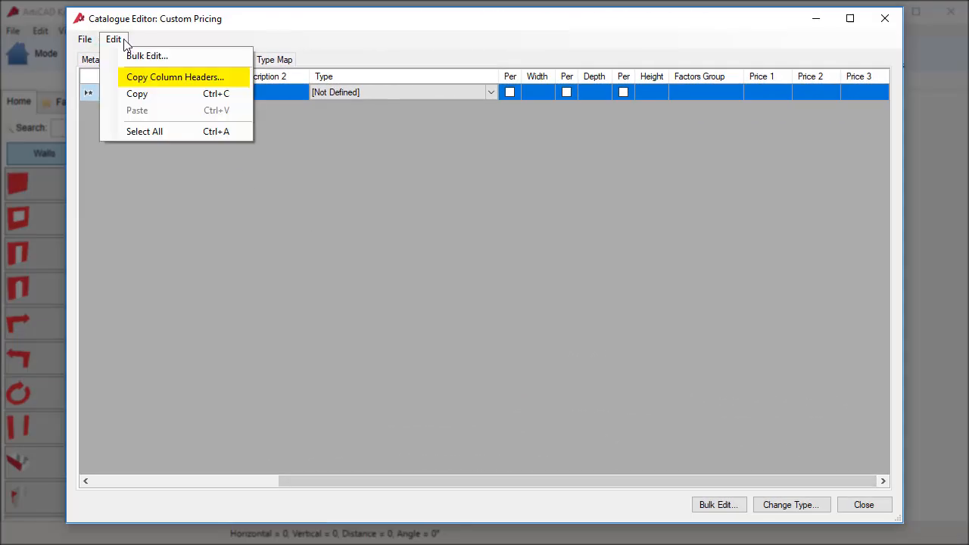
click(165, 80)
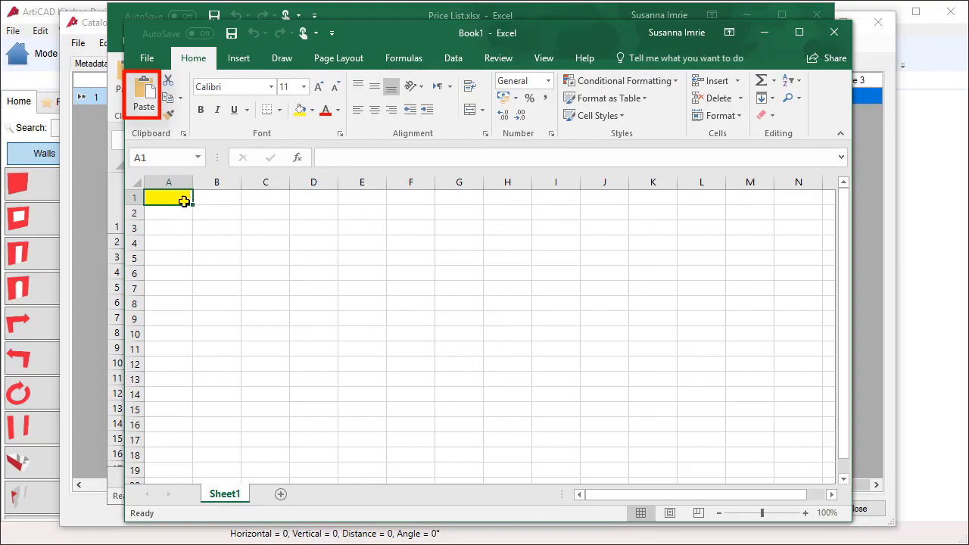
click(149, 91)
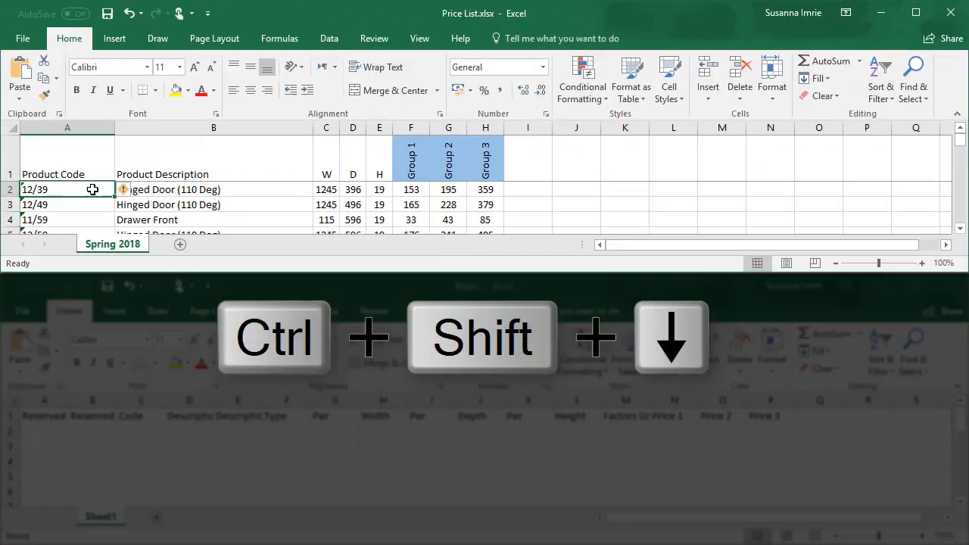
Copy all product codes from cell A2 down in the Price List and paste them into the new workbook's Code column at C2.
key(ctrl+shift+Down)
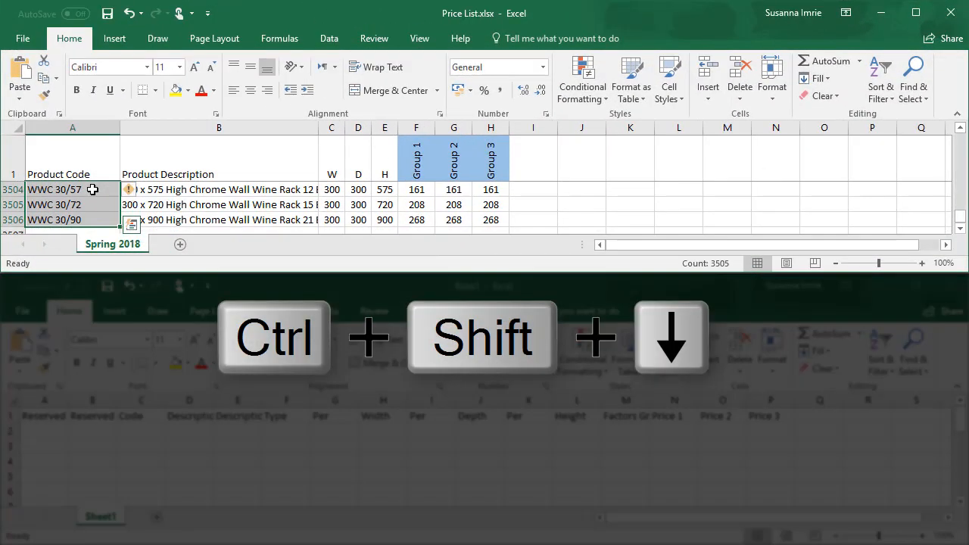
key(ctrl+c)
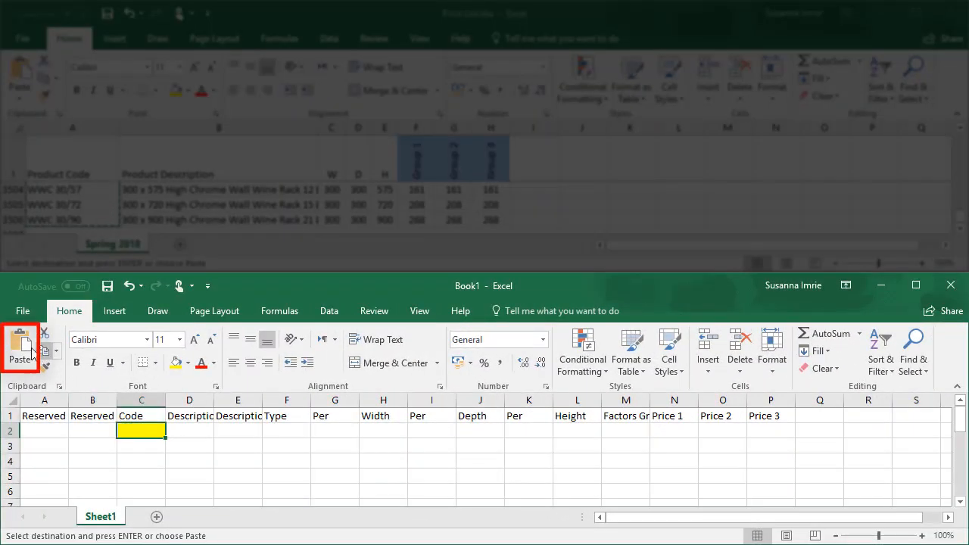
click(25, 349)
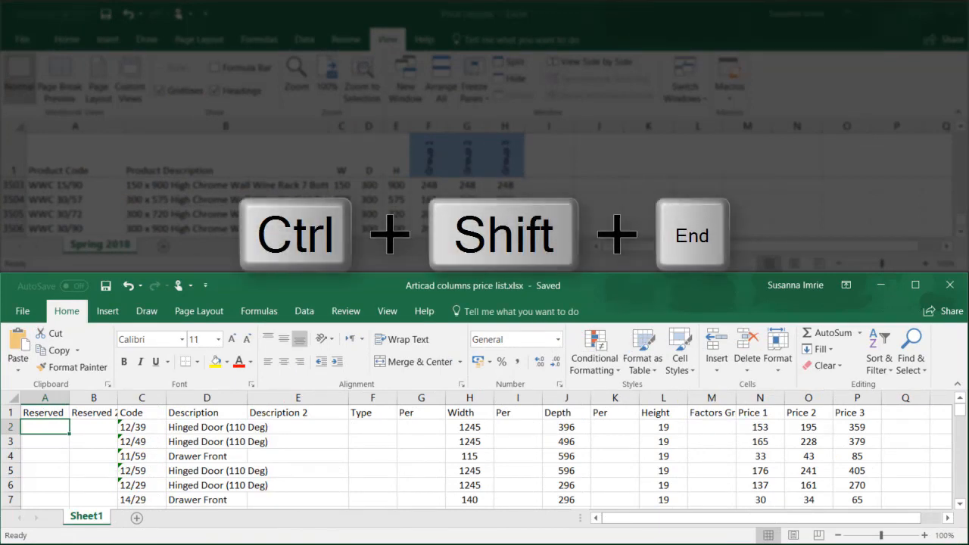
Copy all data from cell A2 to the last used cell in Articad columns price list.xlsx and paste it into the Custom Pricing catalogue's records.
key(ctrl+shift+End)
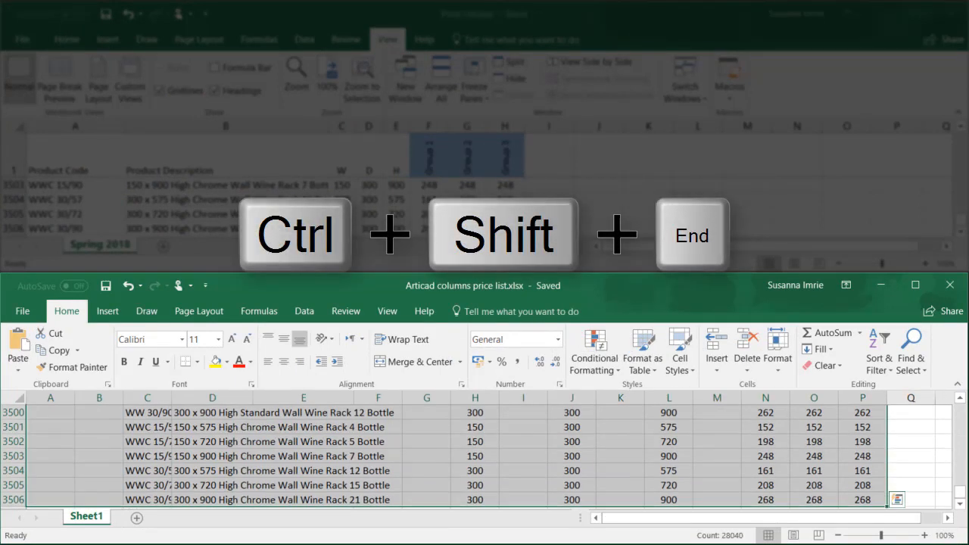
key(ctrl+c)
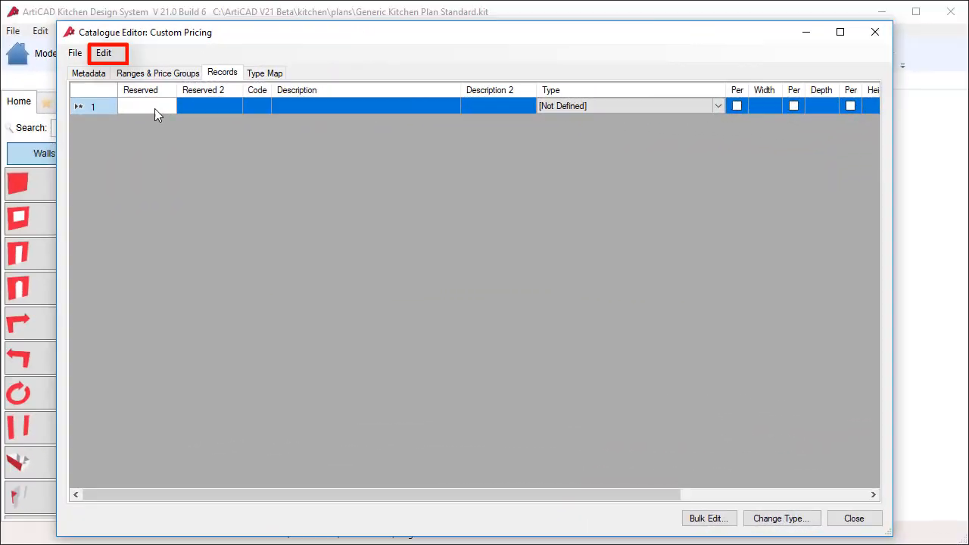
click(104, 52)
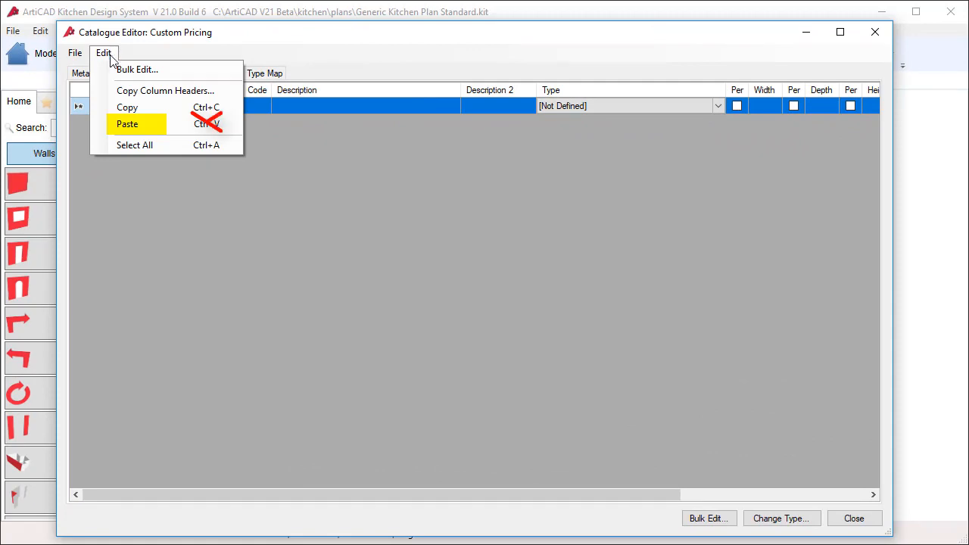
click(126, 125)
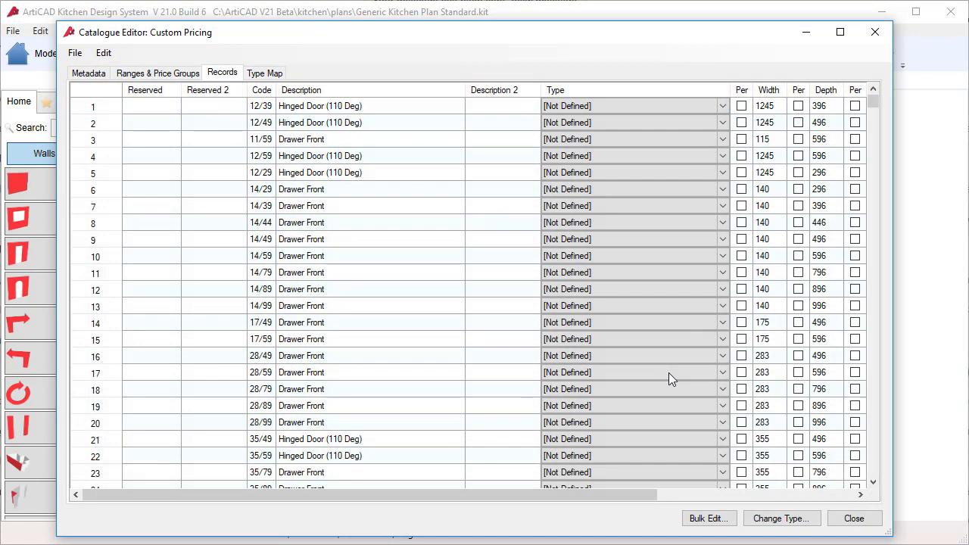